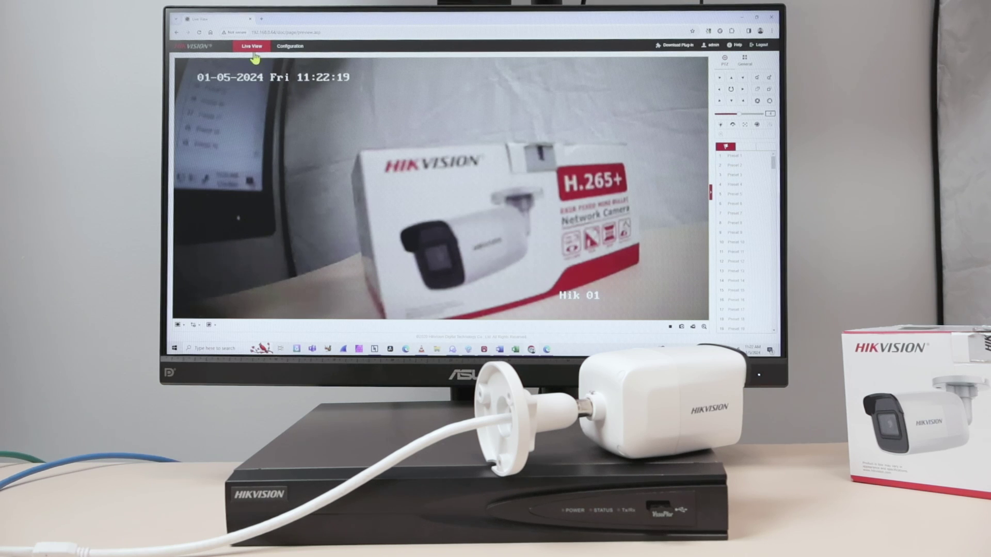
Sync the camera time with the computer clock and save, then switch time sync to NTP
click(287, 52)
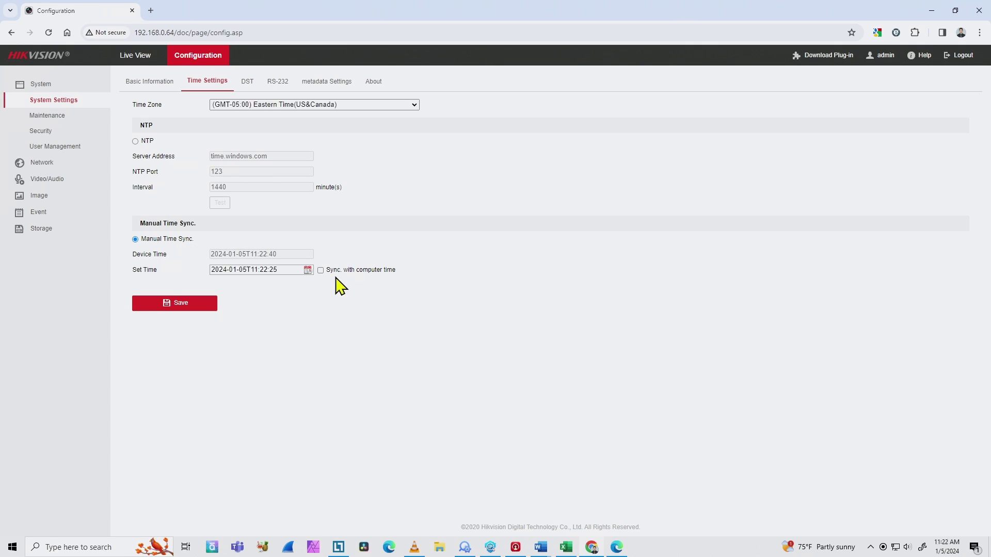
click(321, 270)
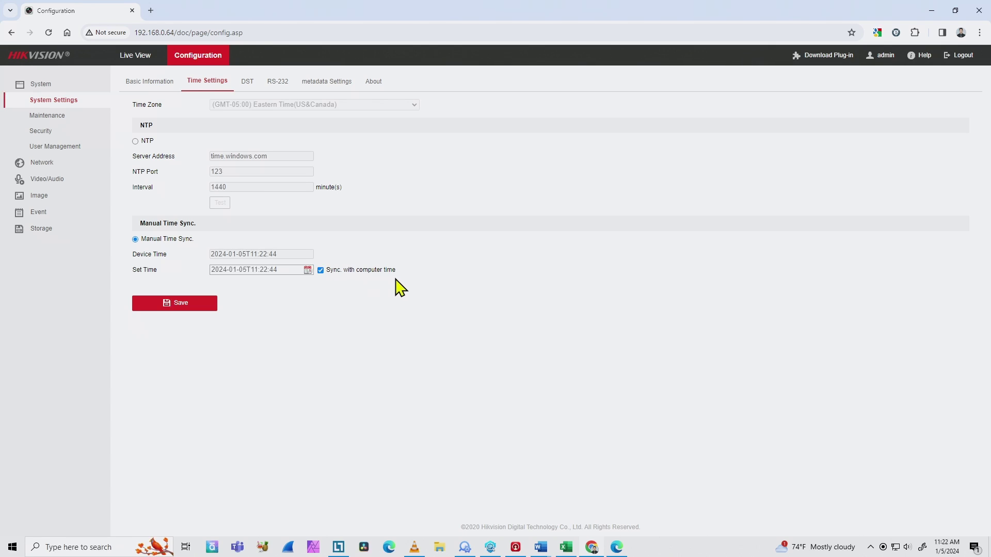
click(182, 306)
click(135, 141)
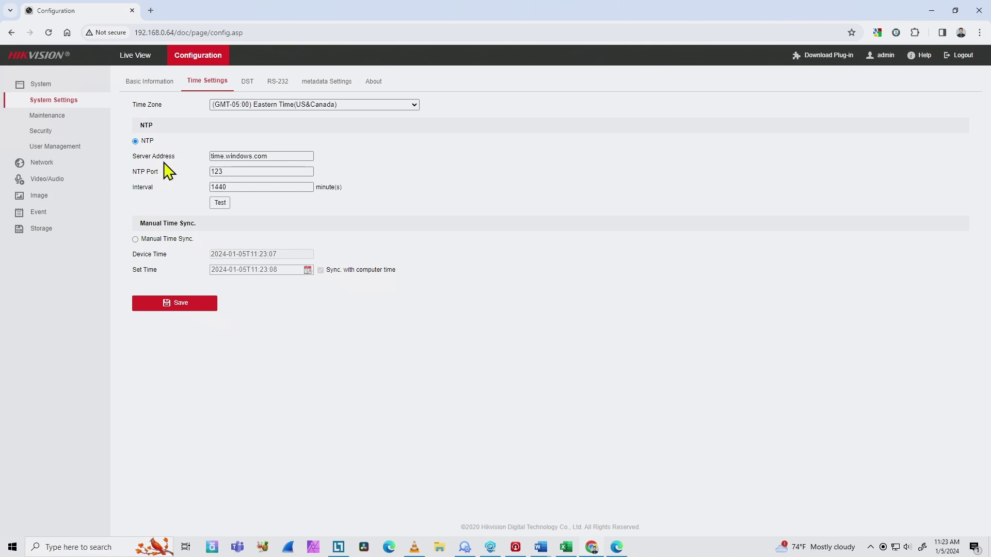
Check the Network TCP/IP settings, return to Time Settings, then go to the Image section
click(40, 163)
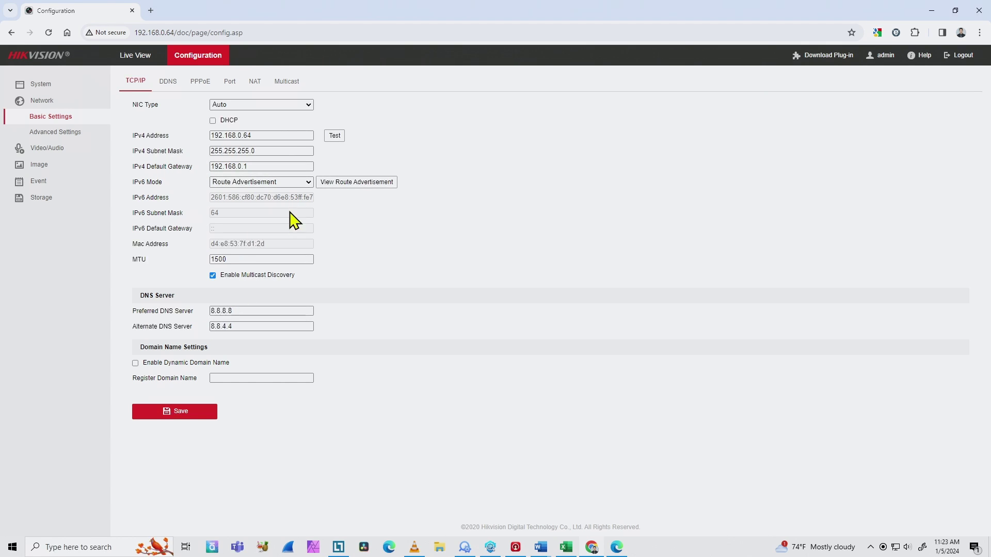
click(47, 85)
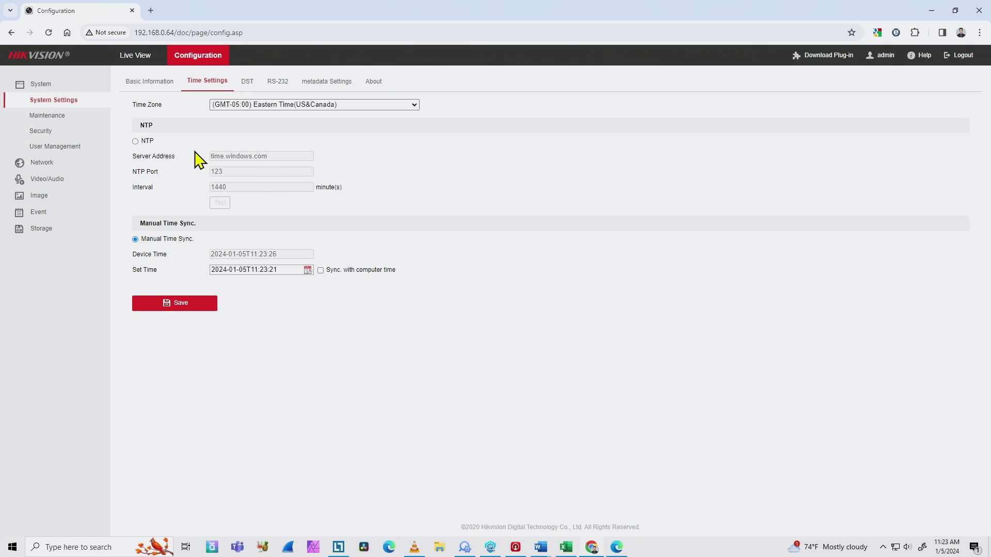
click(49, 197)
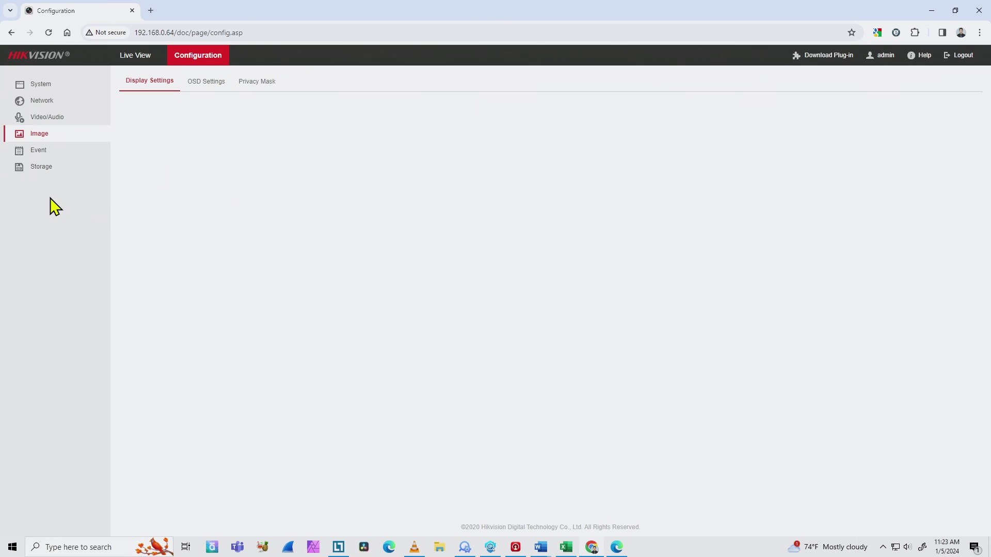
Set the OSD camera name to 'Hikvision camera 01' and save it
click(198, 81)
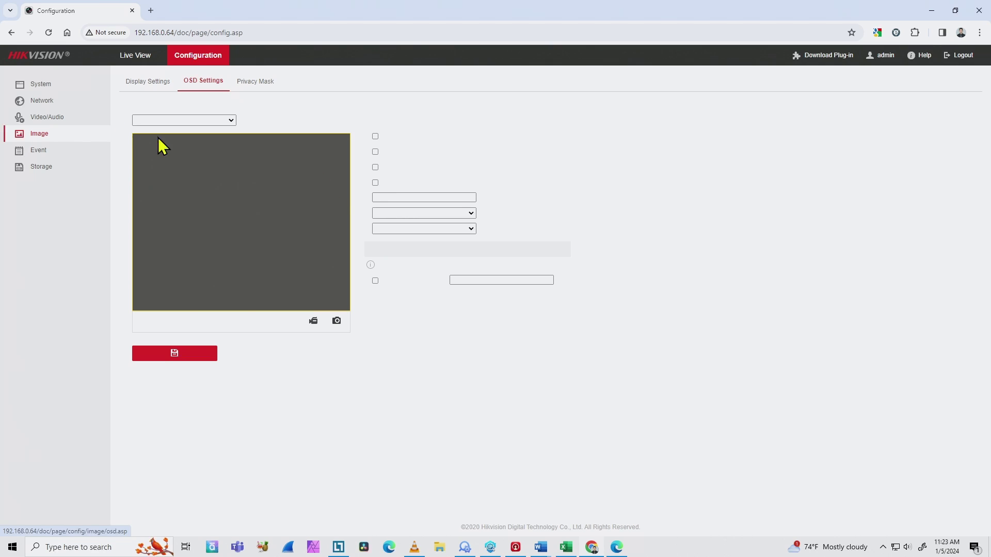
click(49, 34)
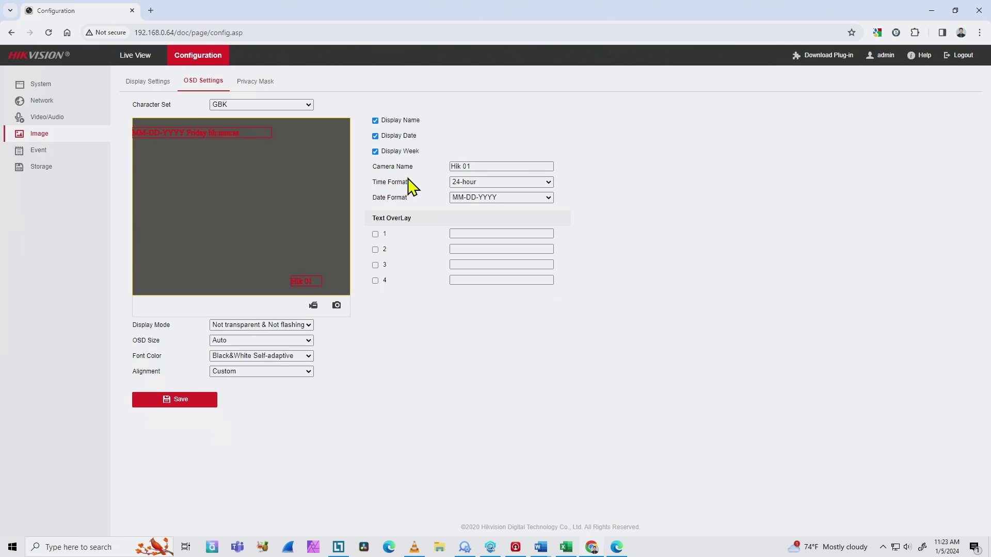
click(479, 168)
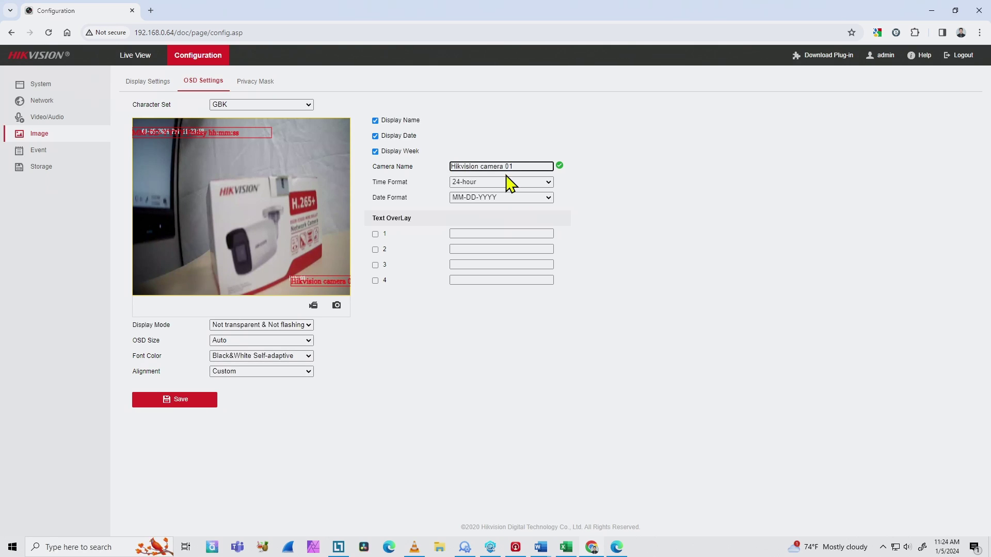
click(188, 405)
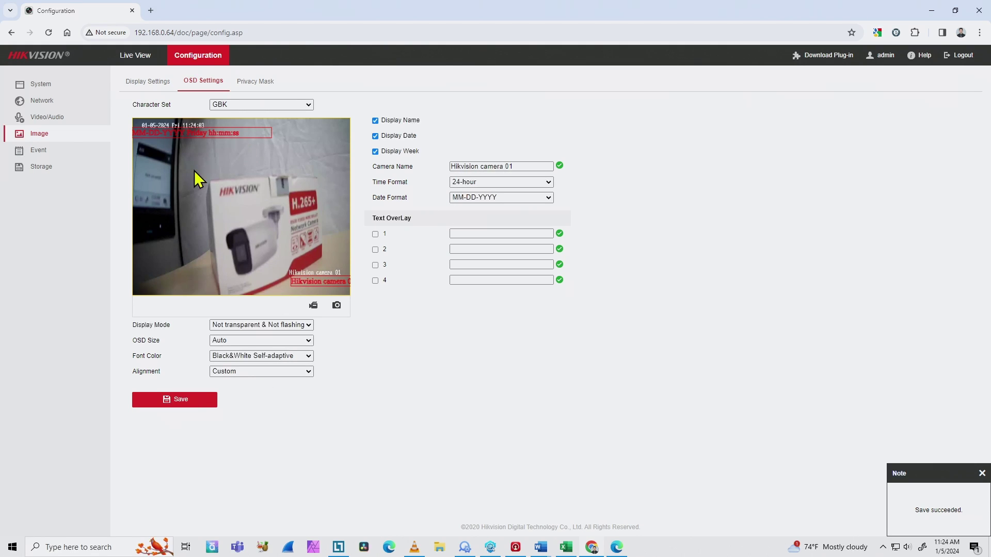
Reposition the camera name overlay in the preview, save it, and show Record Schedule
mouse_move(317, 283)
mouse_down()
mouse_move(343, 280)
mouse_move(186, 187)
mouse_move(176, 160)
mouse_move(272, 283)
mouse_move(304, 284)
mouse_up()
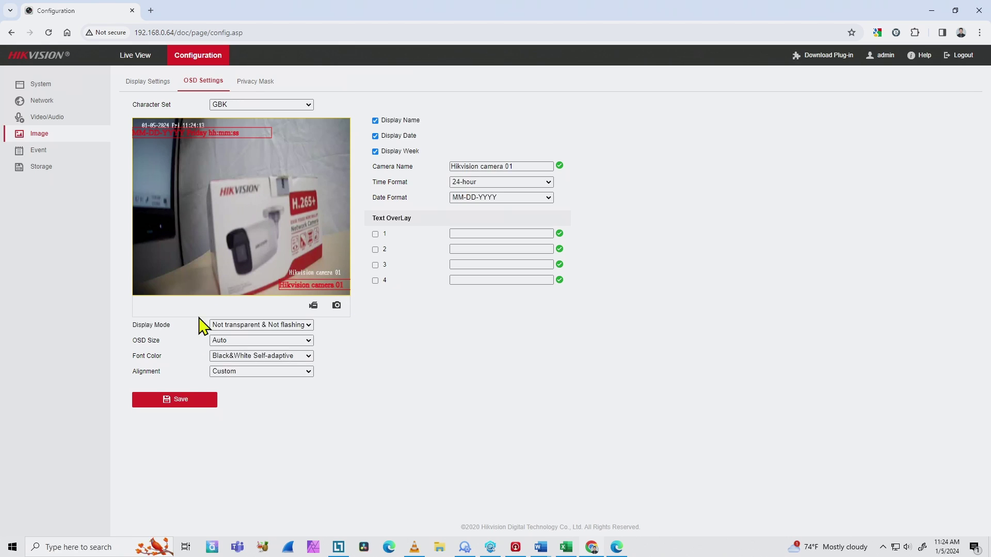
click(191, 401)
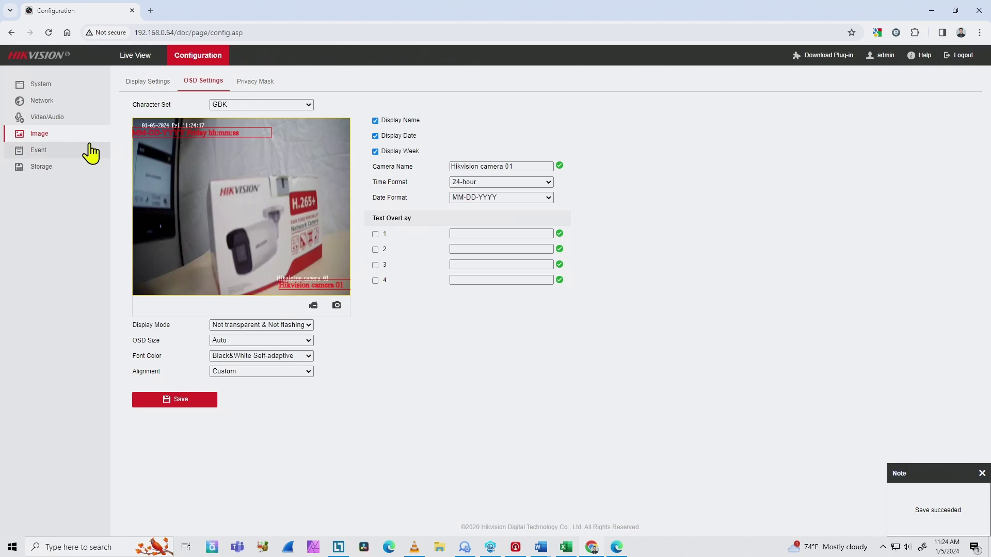
click(41, 168)
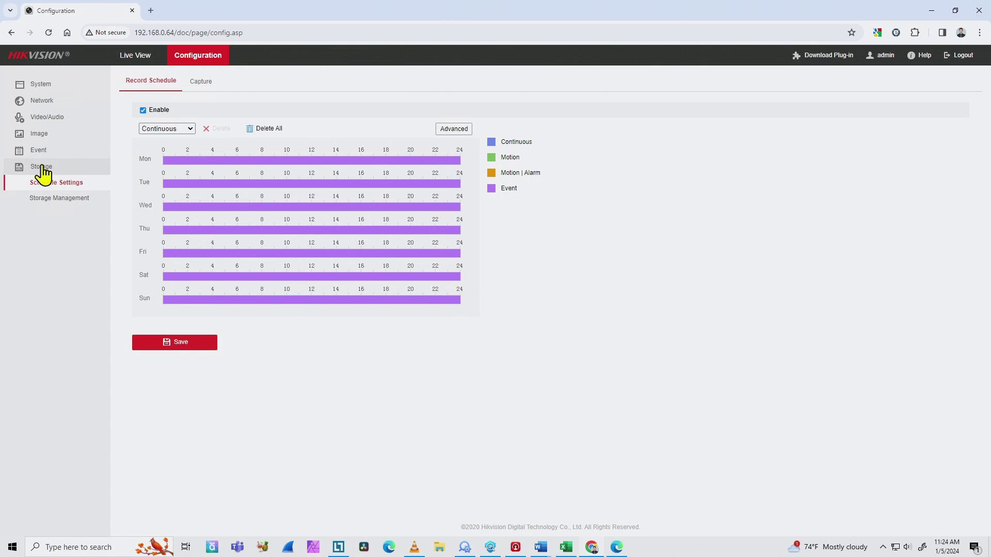
Inspect the 7.44GB disk in HDD Management, keeping its formatting type as EXT4
click(58, 200)
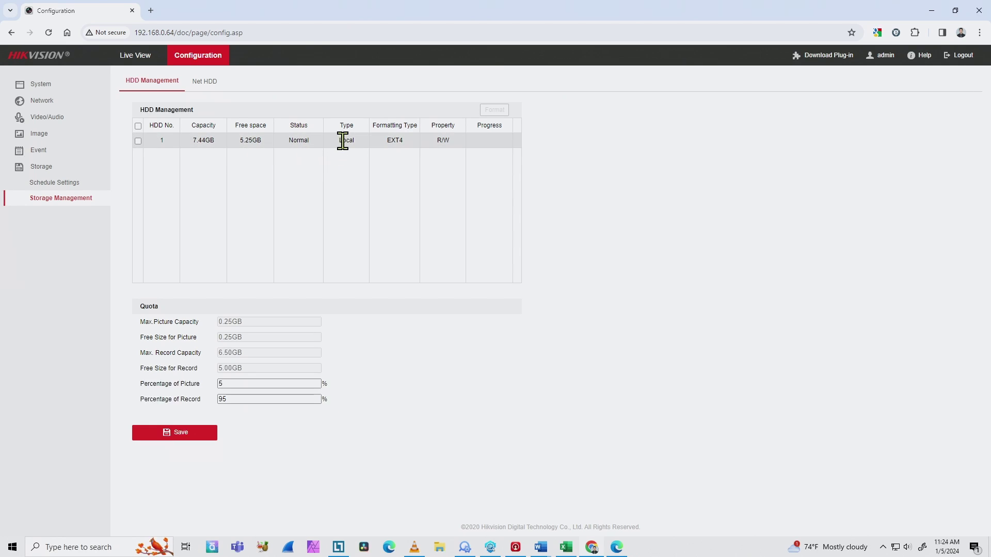
click(414, 151)
click(414, 150)
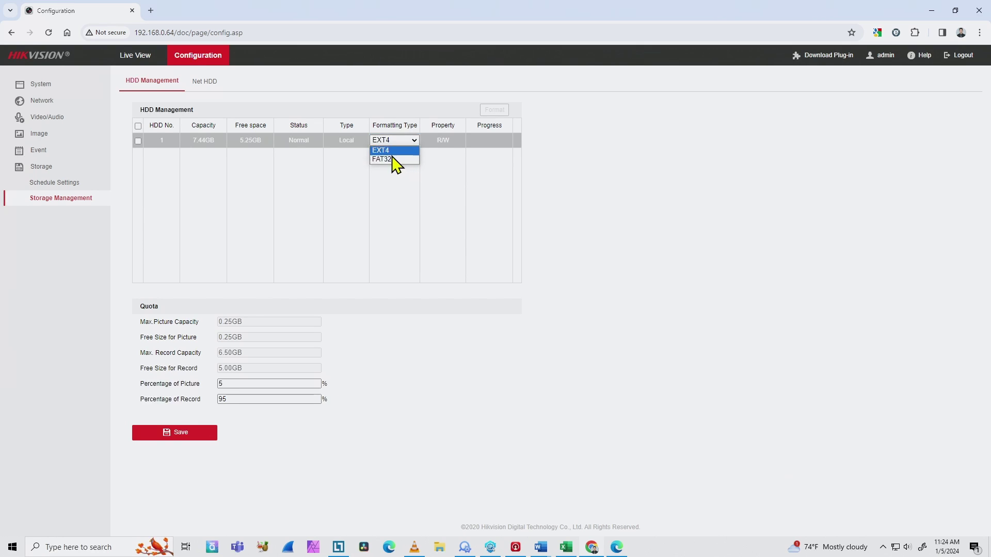
click(424, 191)
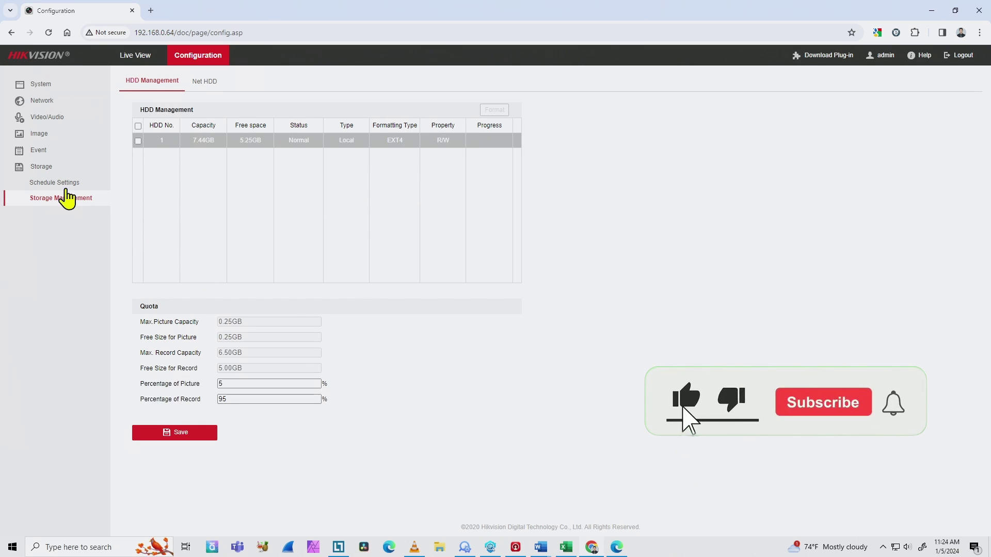
Review the weekly recording Schedule Settings, then bring up the Motion Detection page
click(68, 188)
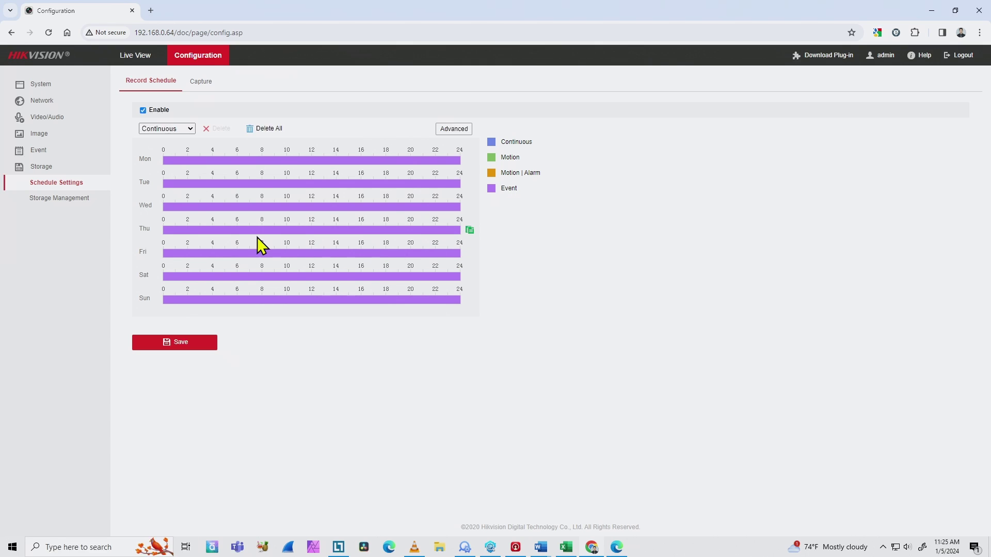
click(52, 152)
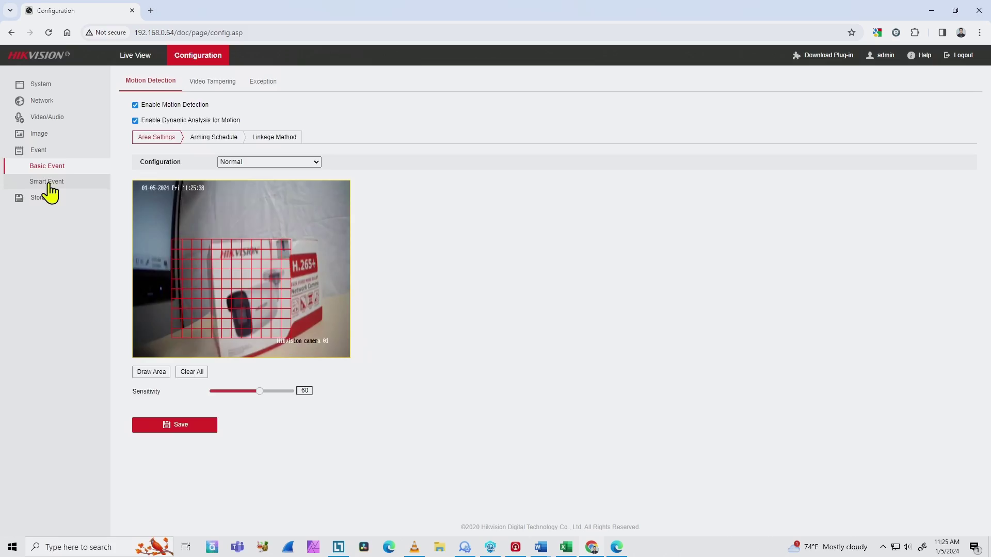
Open Smart Event to view the Scene Change Detection tab and its arming schedule
click(49, 185)
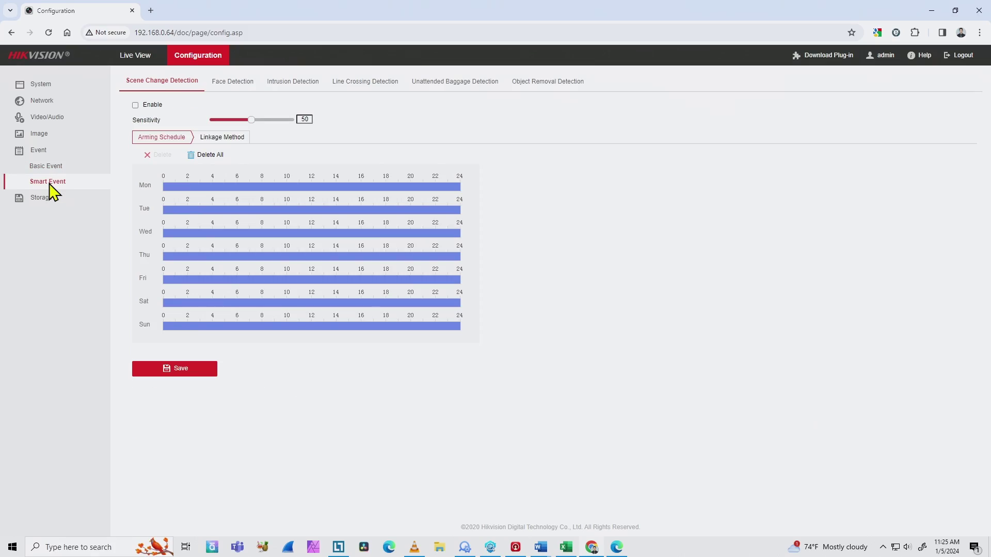
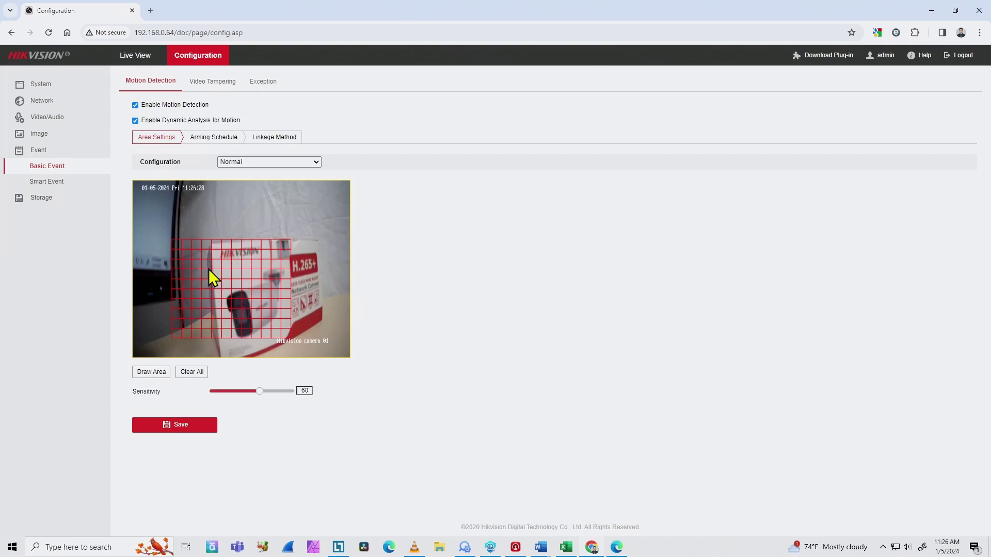
Clear the old motion areas, draw a new grid over the lower-right box, and save
click(192, 373)
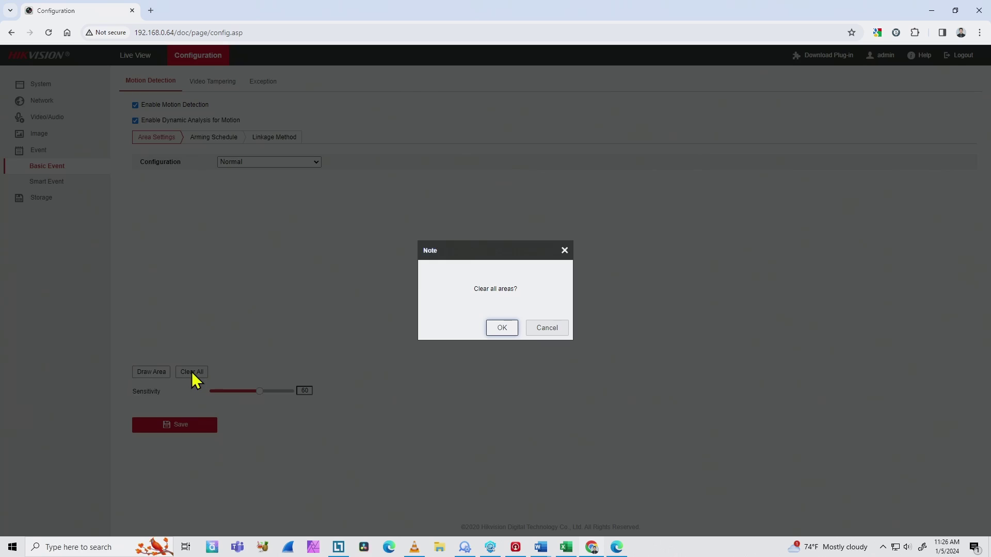
click(501, 328)
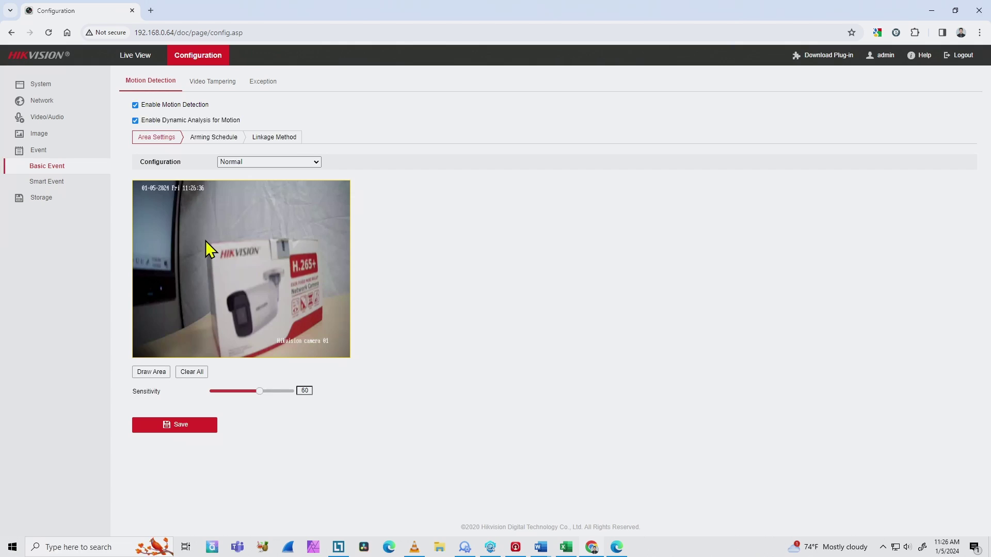
click(150, 372)
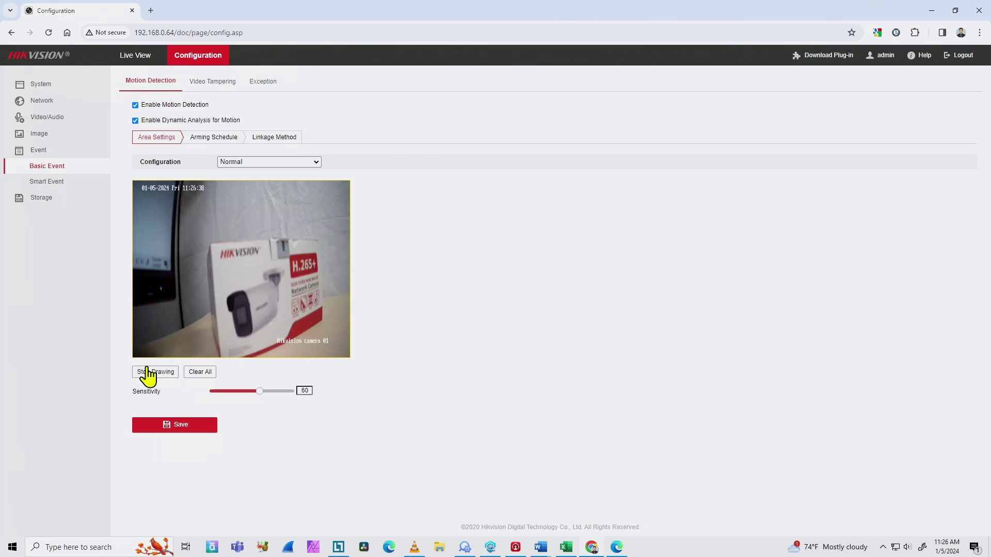
mouse_move(209, 243)
mouse_down()
mouse_move(222, 268)
mouse_move(332, 360)
mouse_up()
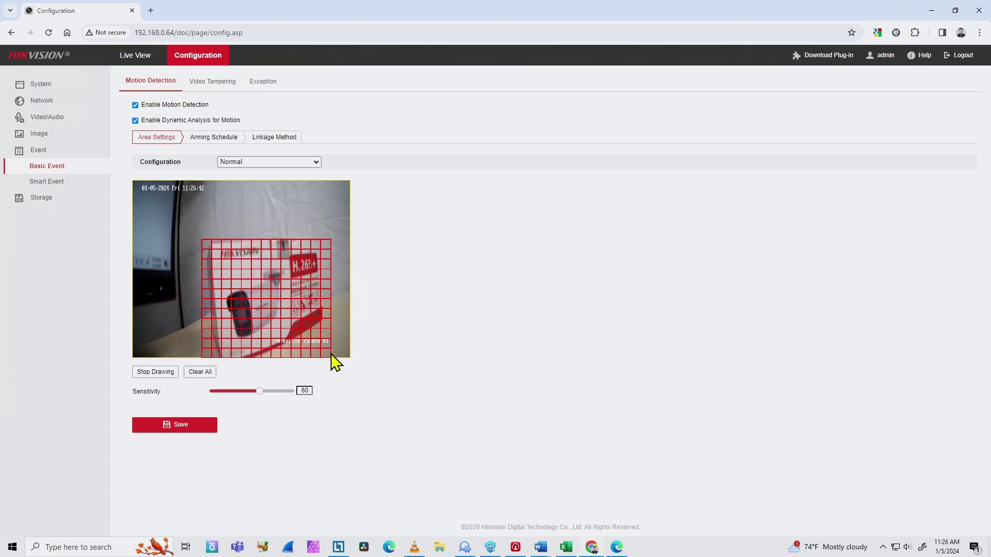
click(190, 428)
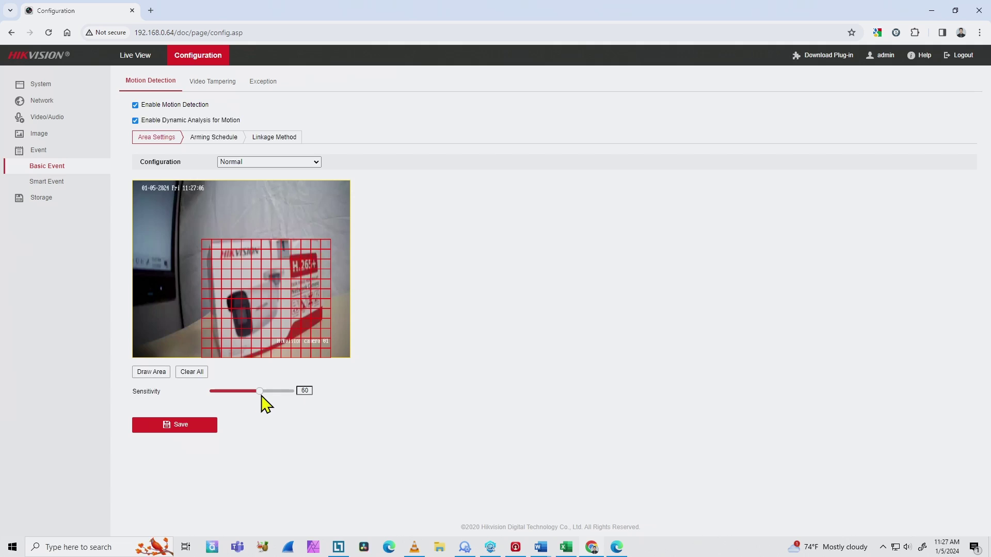
drag(260, 392, 286, 394)
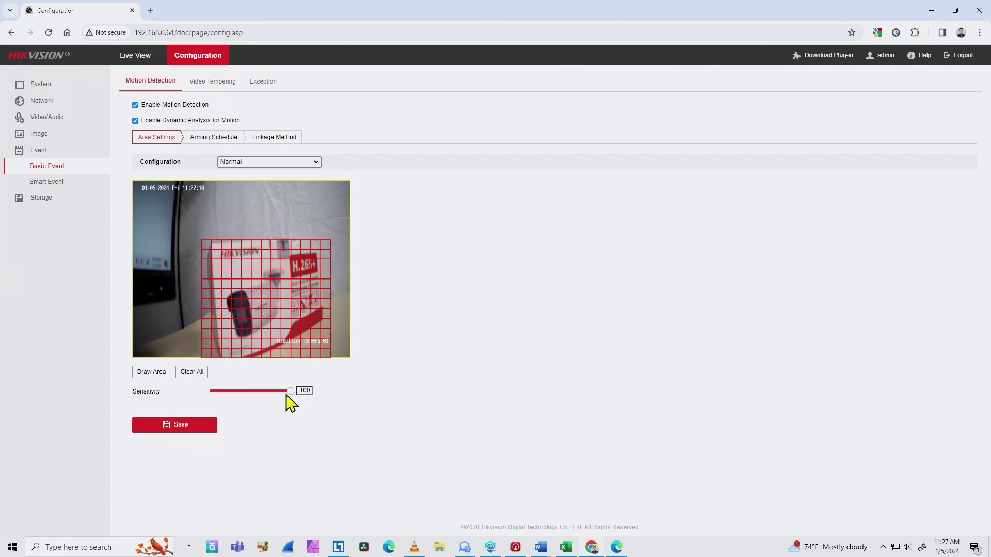
drag(287, 395, 202, 394)
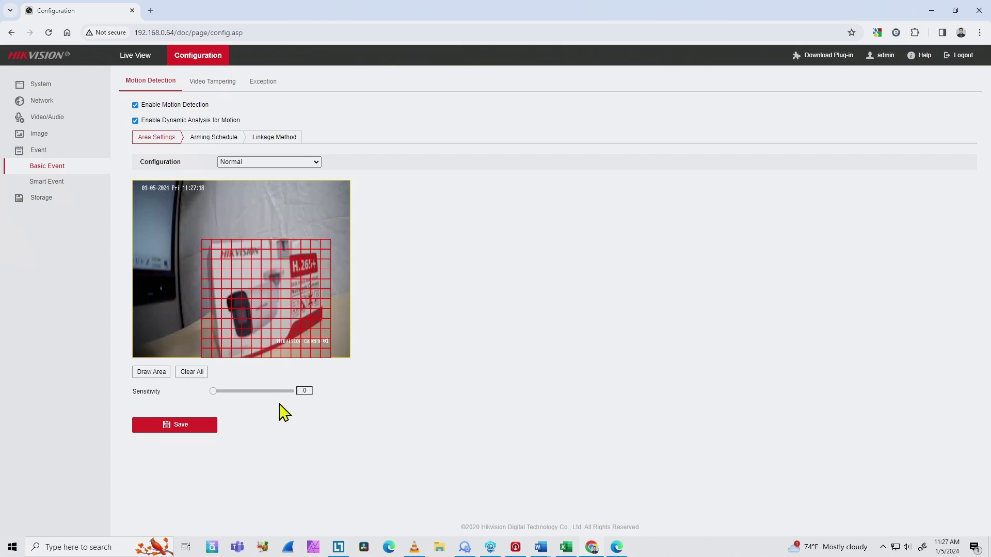
drag(220, 395, 254, 396)
Add detection grids at top-left and lower-left, extend them across the whole frame, and save
click(154, 372)
drag(138, 186, 202, 209)
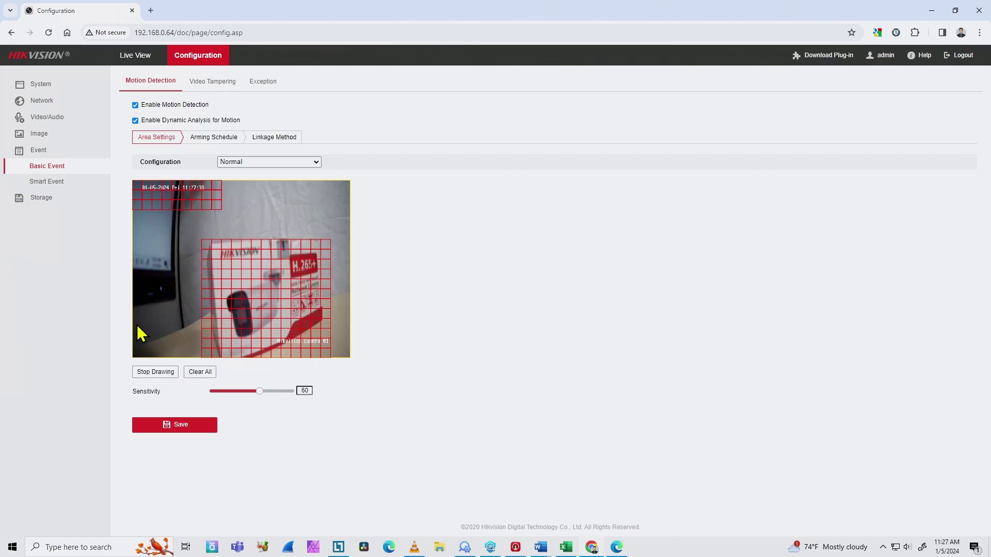
drag(138, 325, 172, 347)
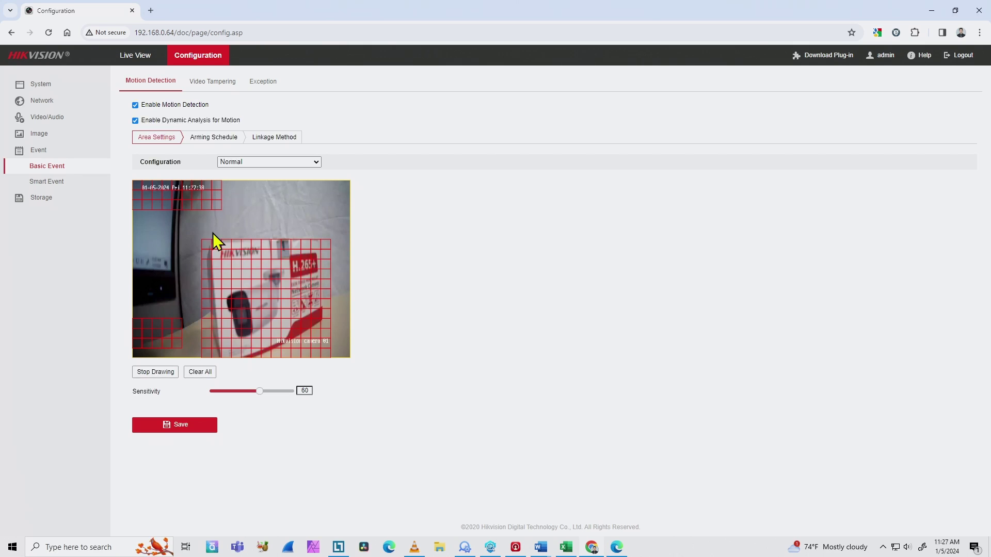
drag(144, 185, 359, 368)
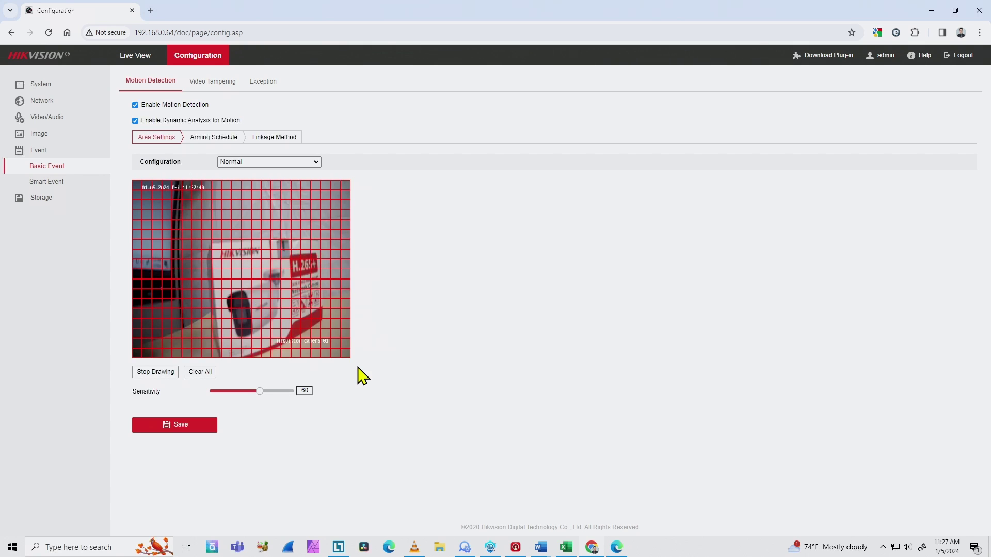
click(198, 430)
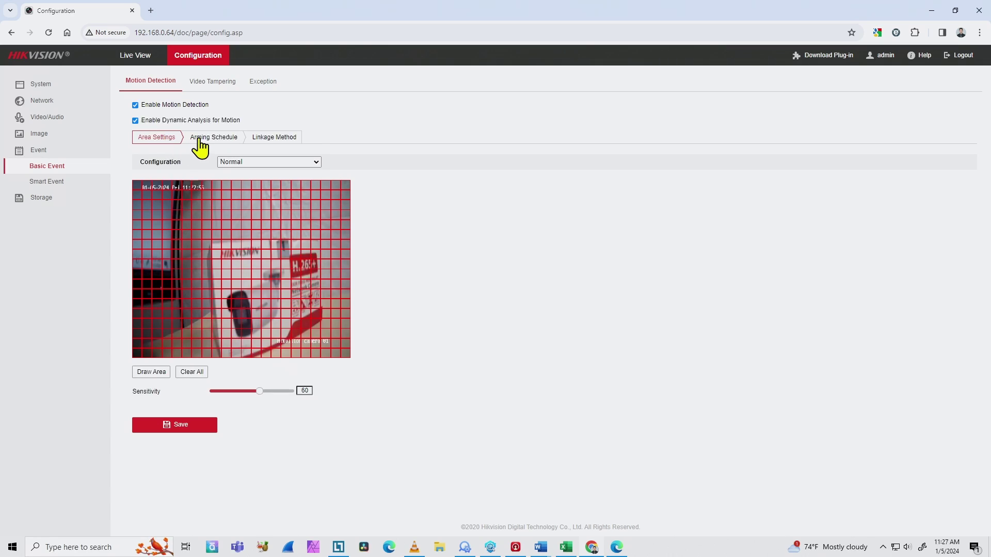
Review the all-week arming schedule, toggle FTP/memory card upload, and save linkage with A1 recording
click(200, 146)
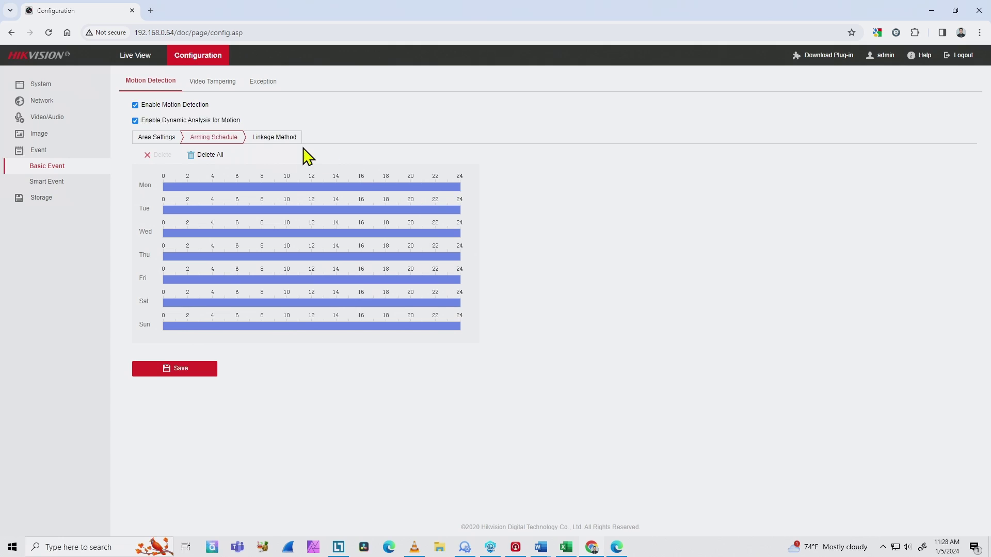
click(270, 149)
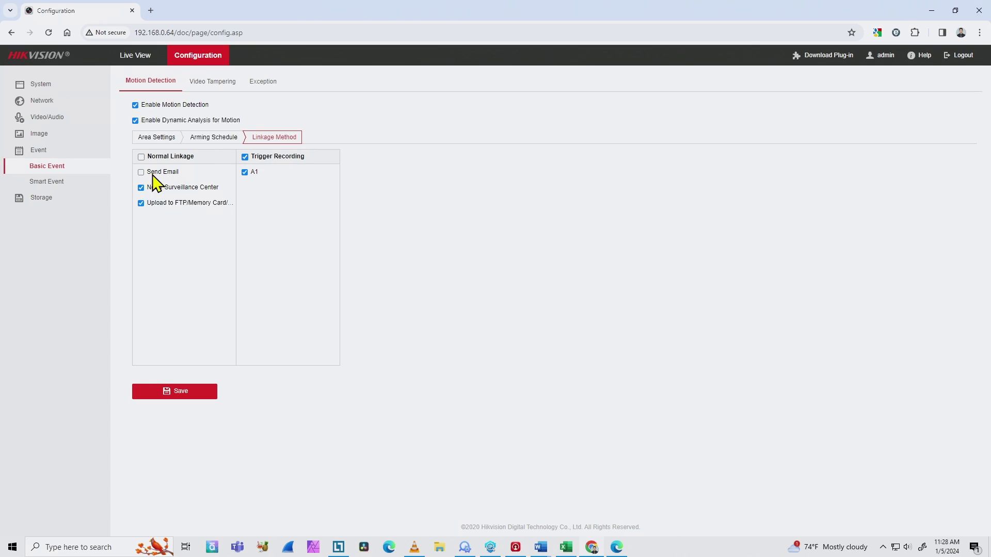
click(141, 204)
click(181, 392)
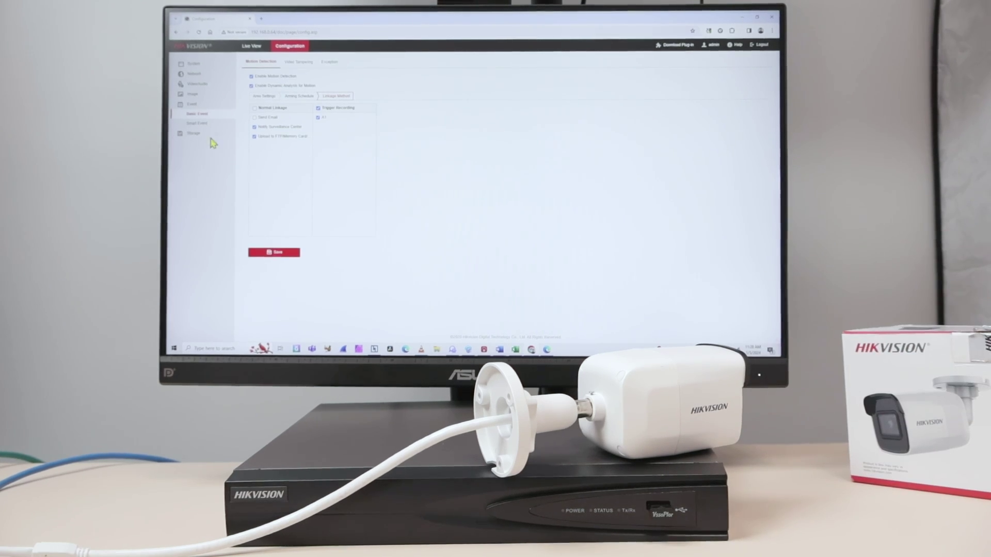
Go back to Area Settings showing the full-frame grid at sensitivity 60
click(264, 97)
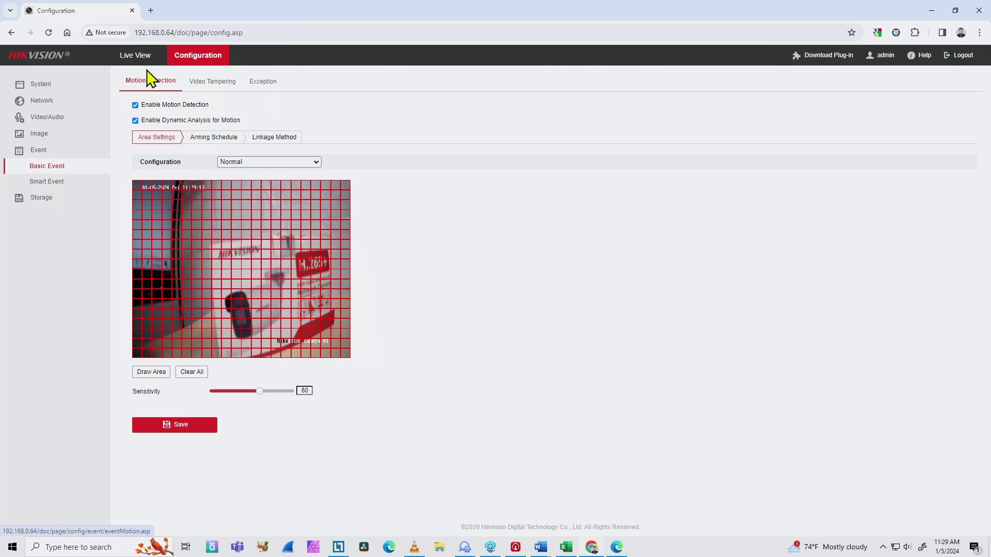
Switch to Live View to stream the boxed camera's feed
click(251, 46)
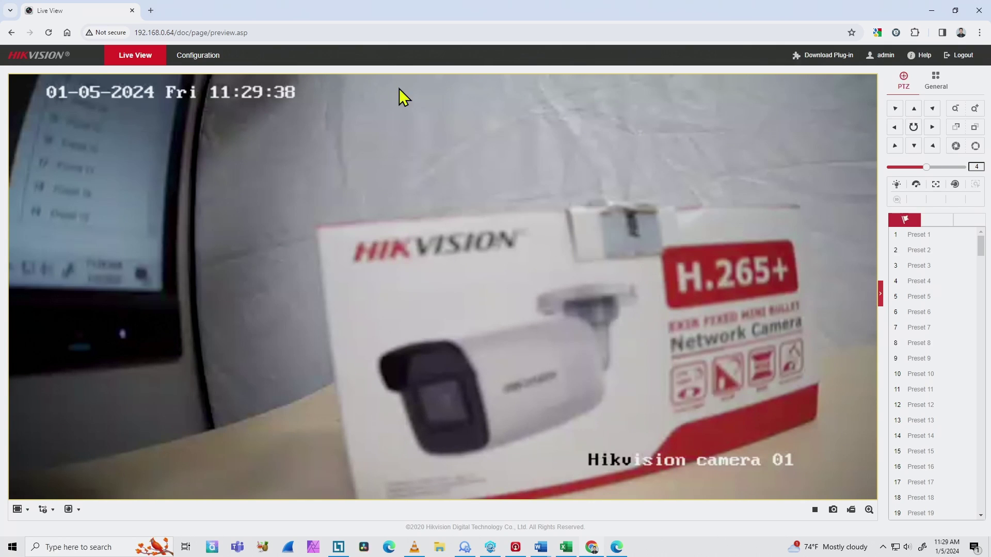
click(615, 547)
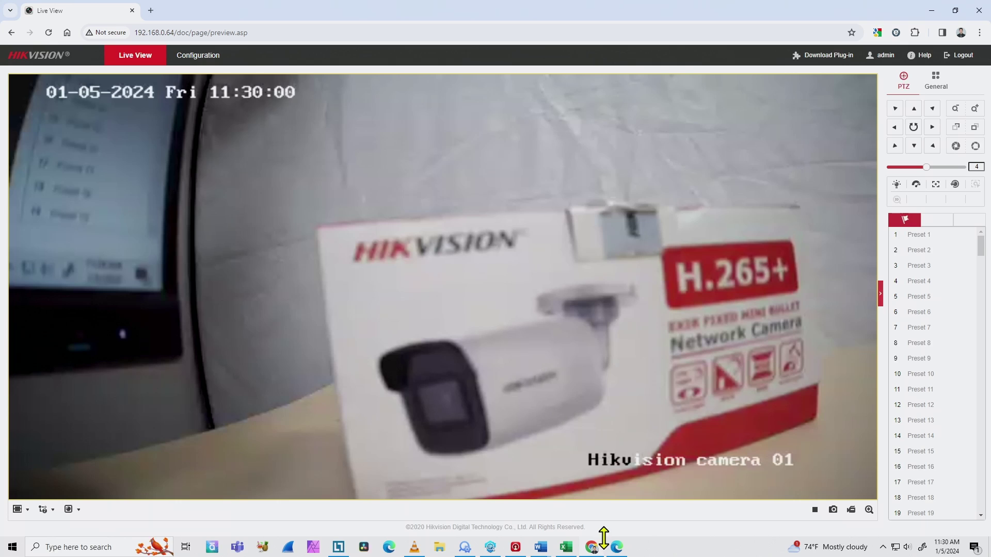
Reload the camera page in Edge's Internet Explorer mode and dismiss the notice
click(617, 547)
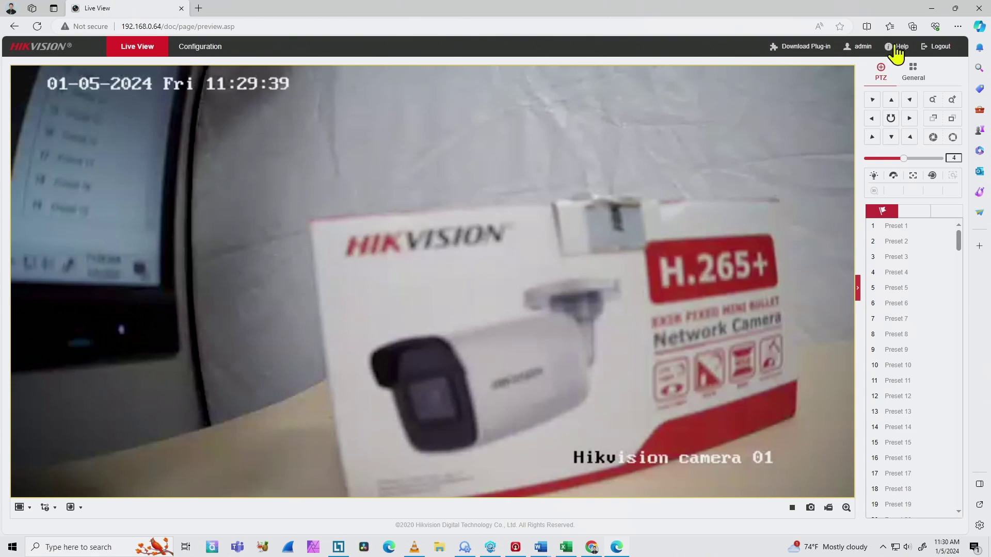
click(958, 26)
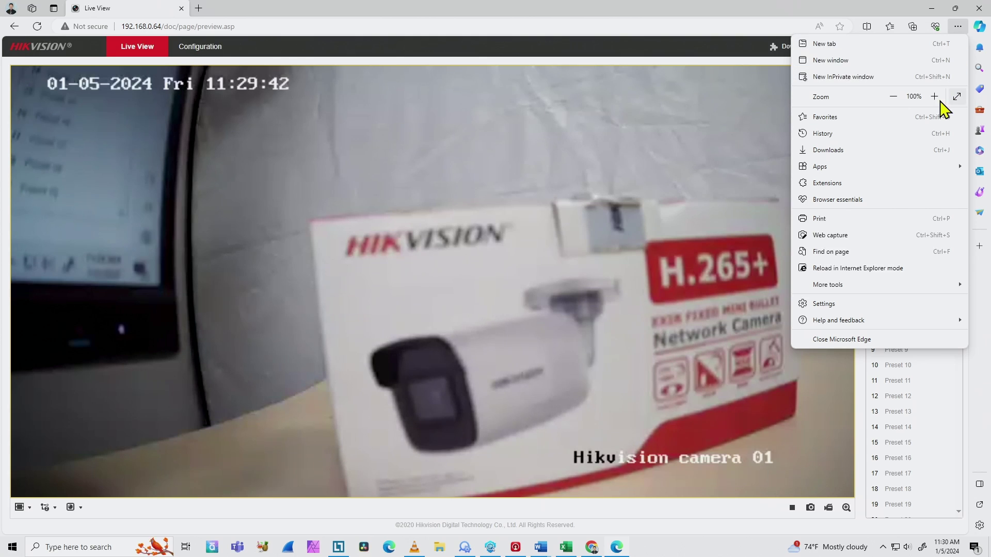
click(856, 270)
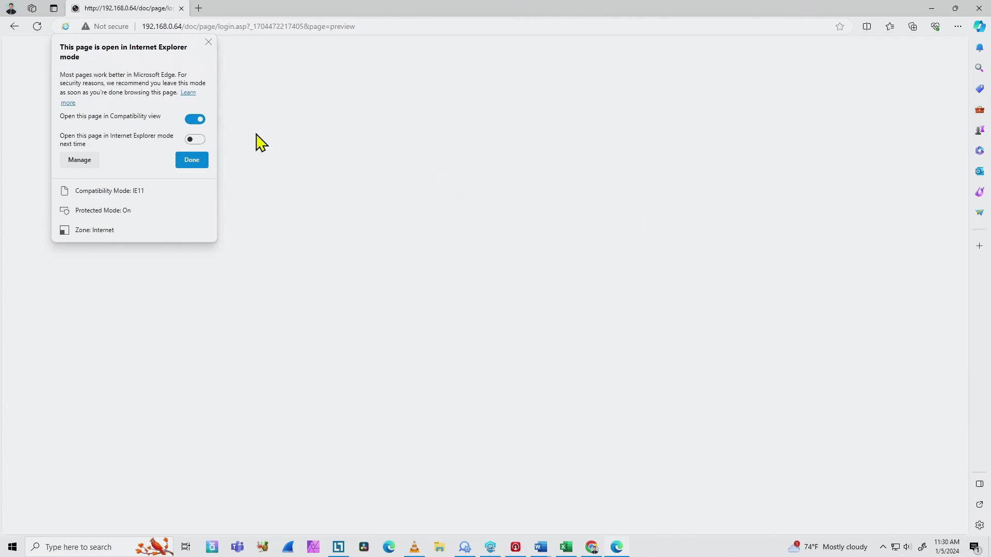
click(209, 41)
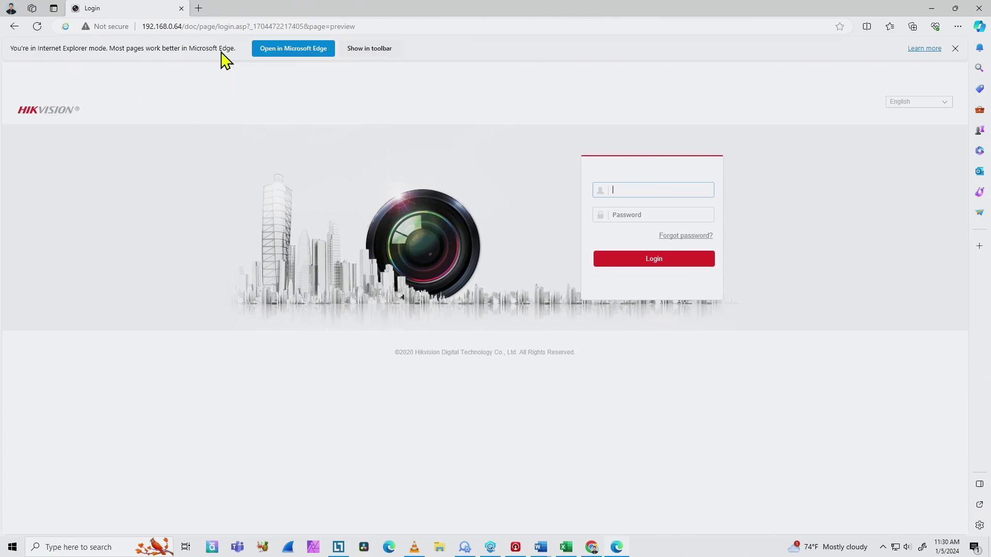
Log in with the camera's username and password to reach Live View
click(656, 191)
text(admin)
key(Tab)
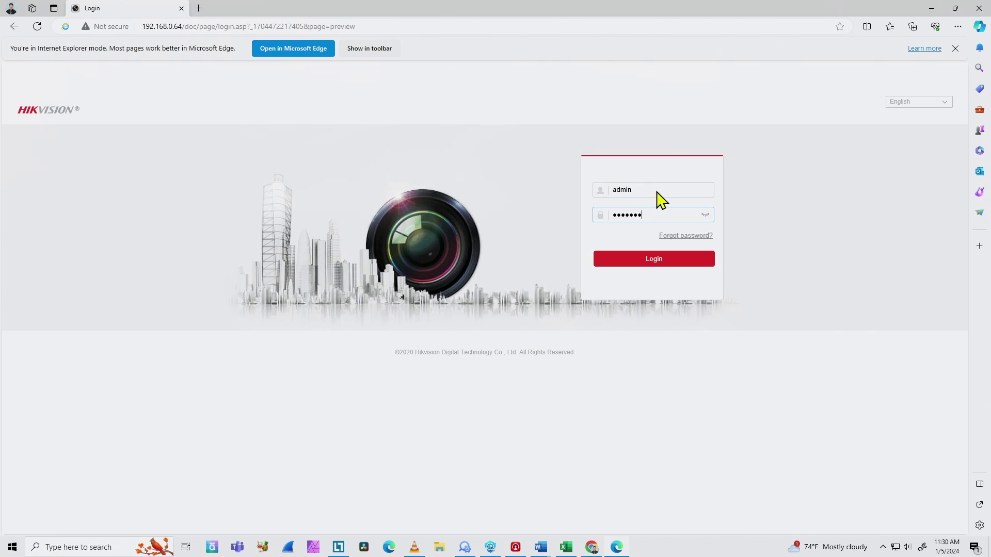
key(Return)
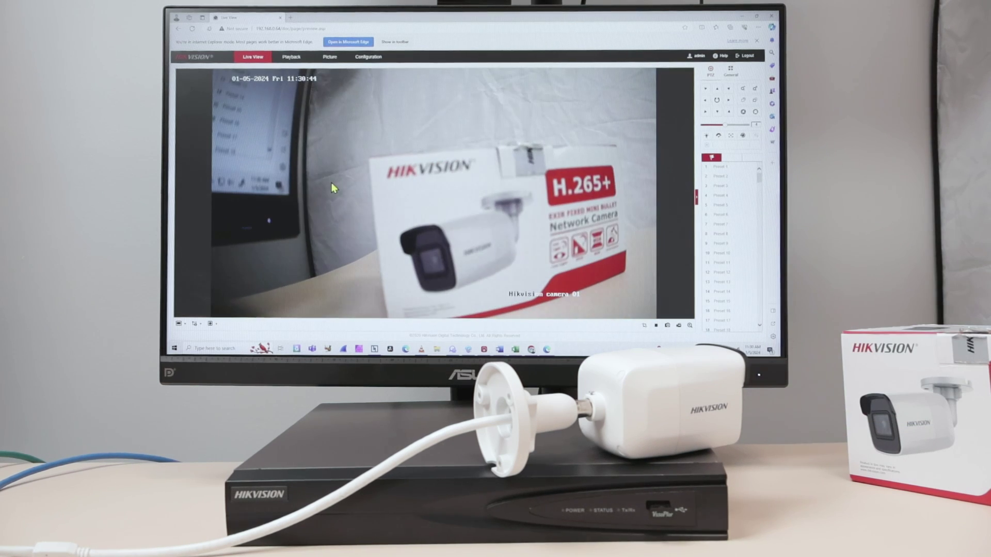
Search January 5 recordings in Playback and scroll the timeline to the late-morning alarm clips
click(292, 58)
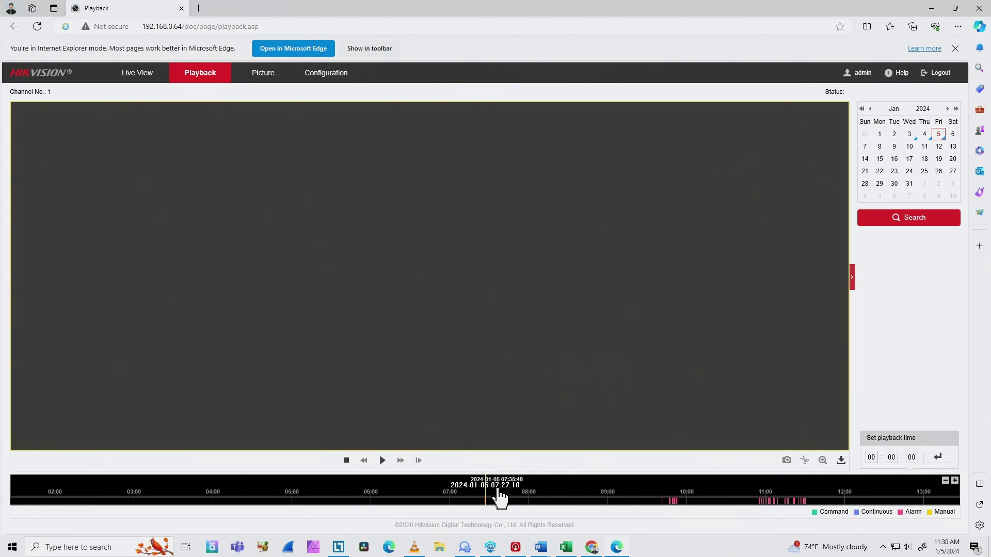
drag(531, 501, 353, 509)
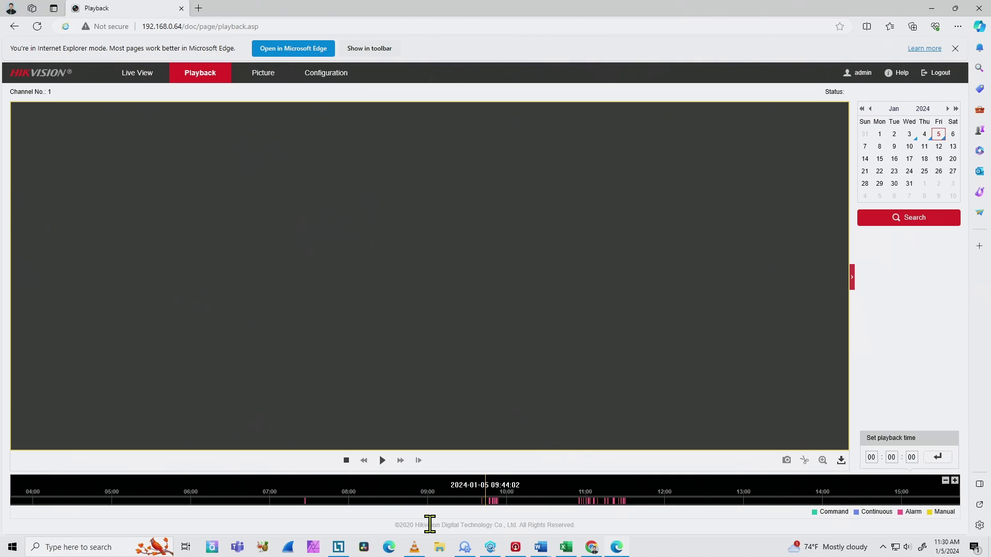
drag(513, 505, 500, 503)
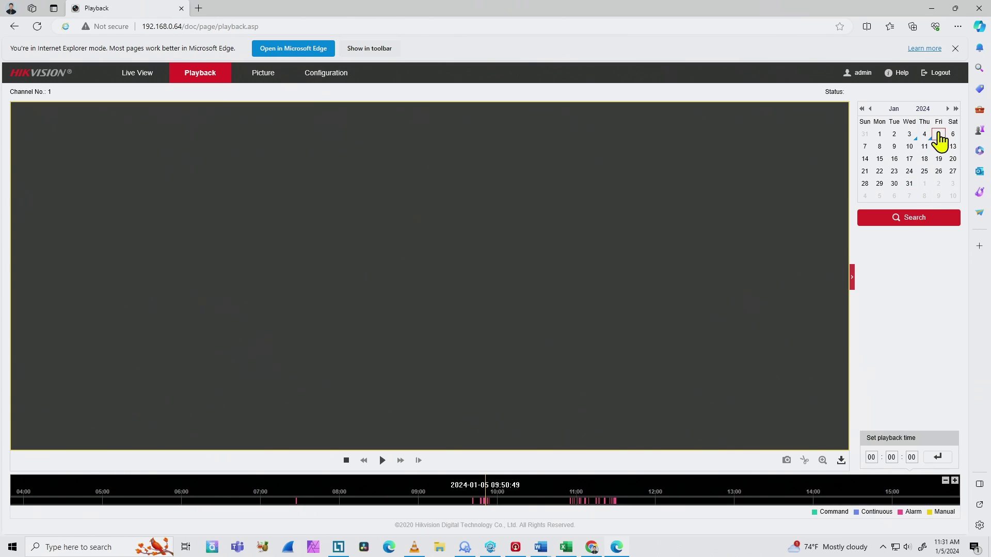
click(916, 223)
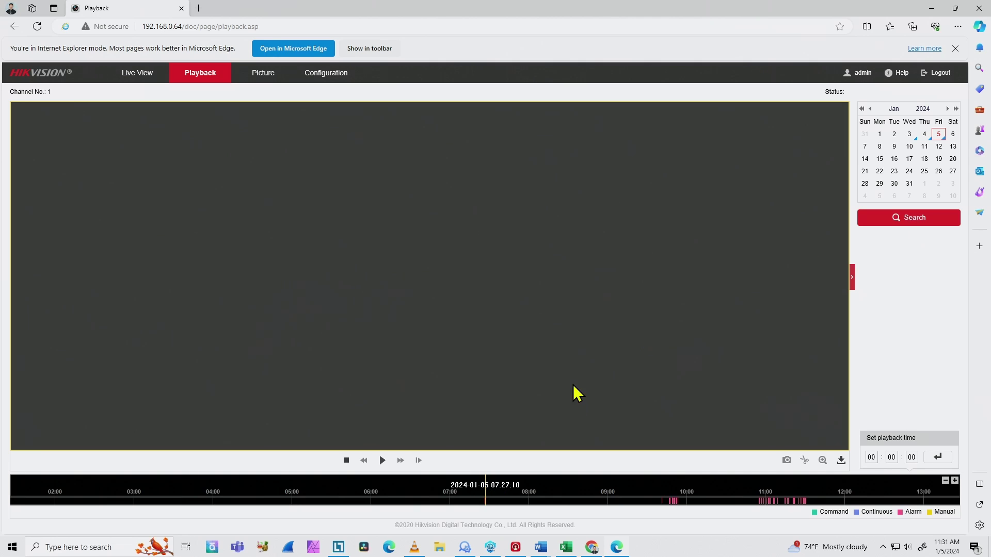
drag(666, 496, 348, 512)
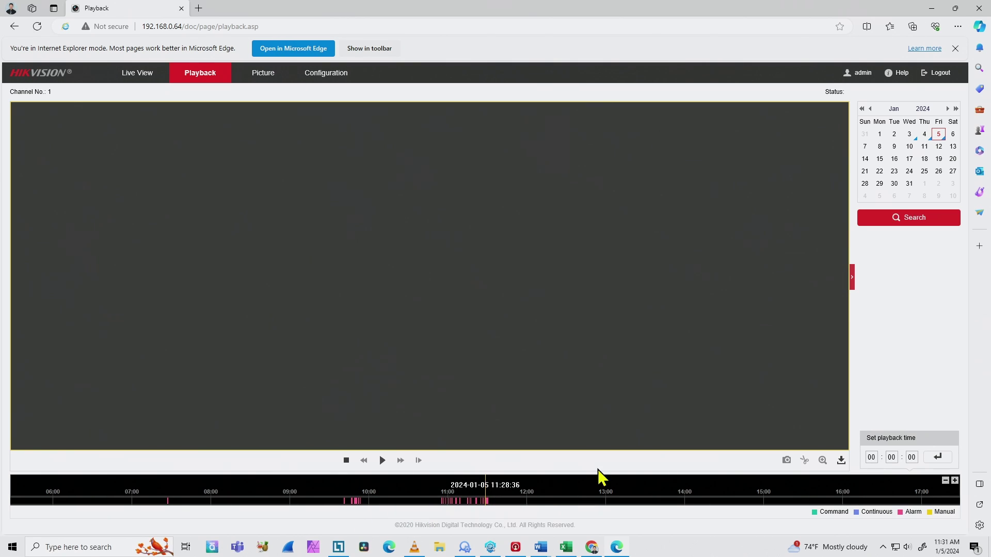
Zoom the timeline in five steps, nudge it later, and play the clip from 11:30:58
click(955, 481)
click(955, 480)
click(955, 481)
click(955, 480)
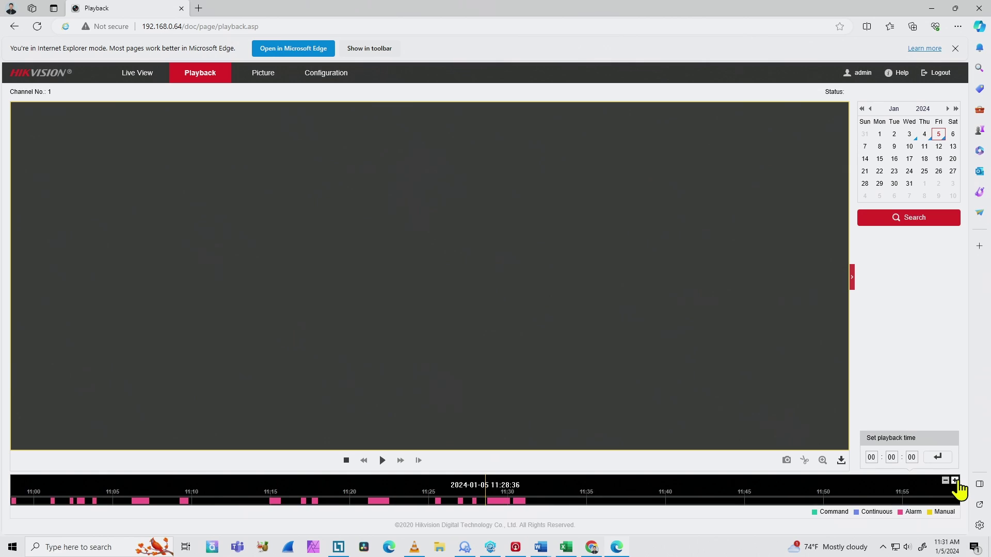
click(955, 481)
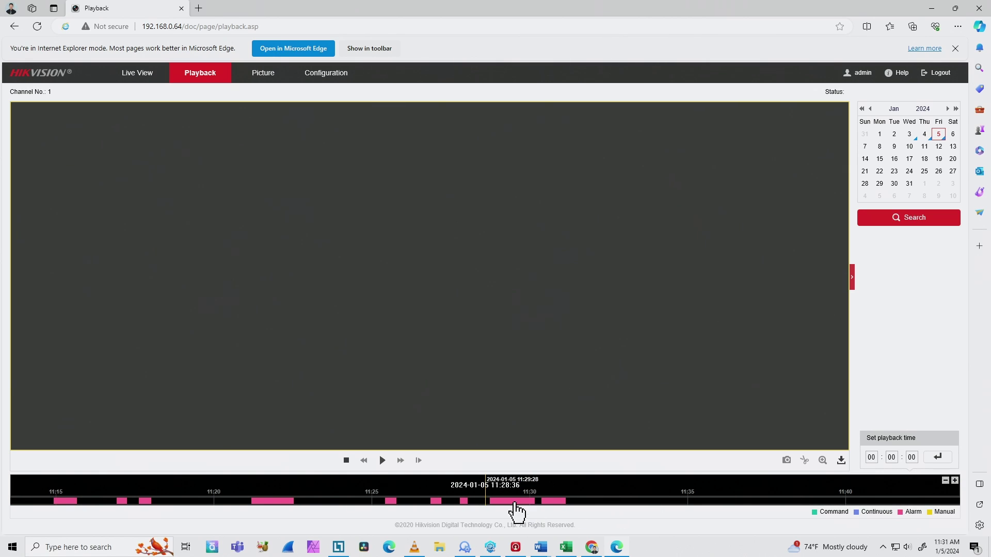
drag(531, 493, 454, 488)
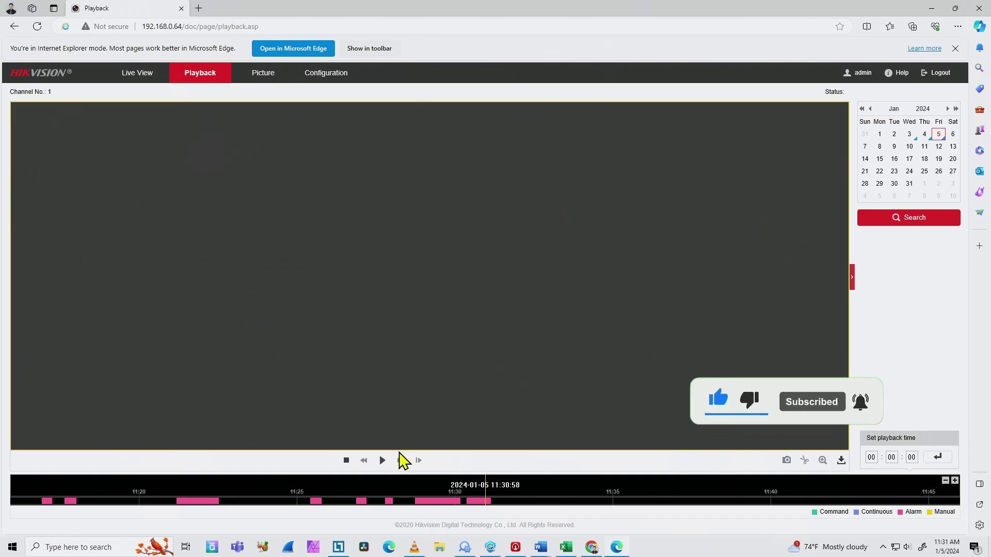
click(382, 461)
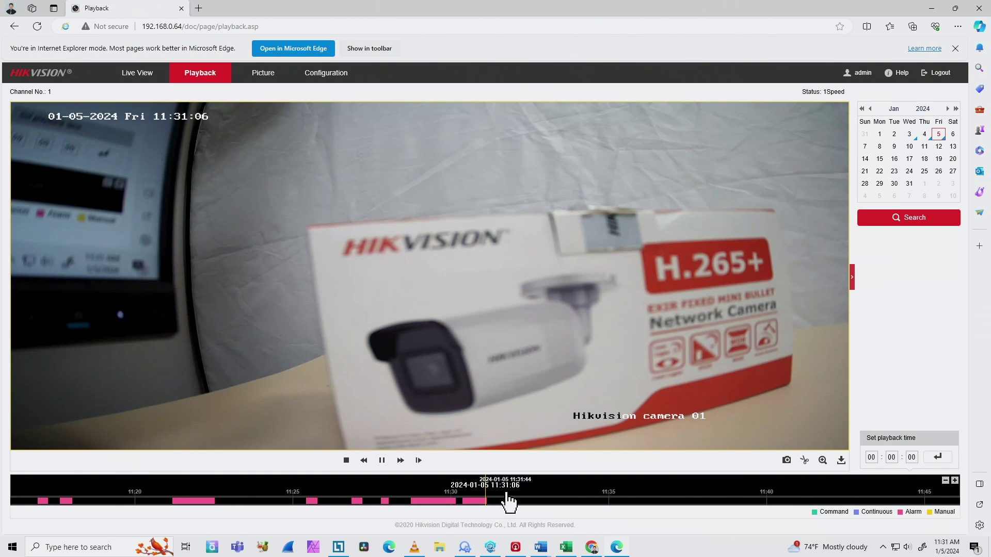
Seek back and forth around 11:30 and play the alarm clips at 2x speed
drag(508, 501, 531, 490)
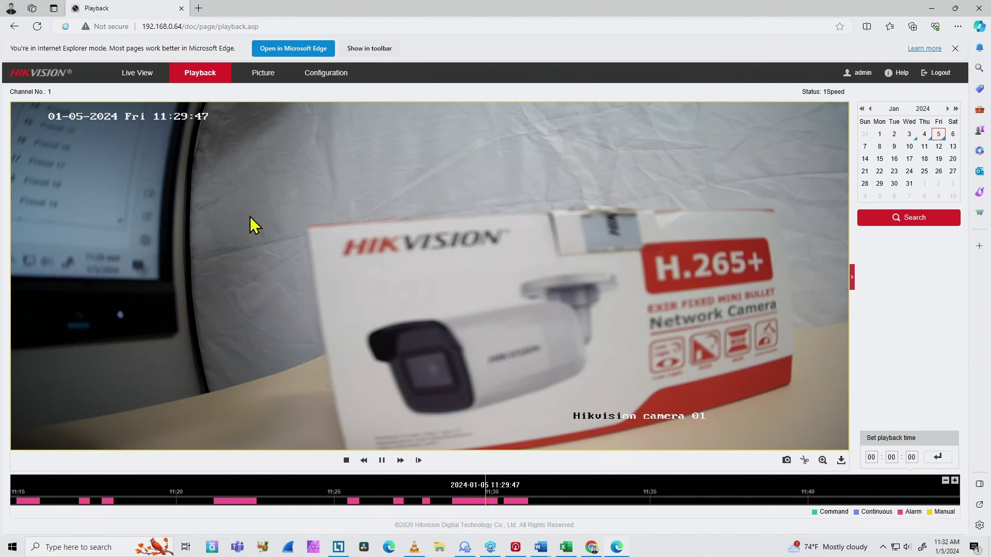
drag(558, 505, 549, 500)
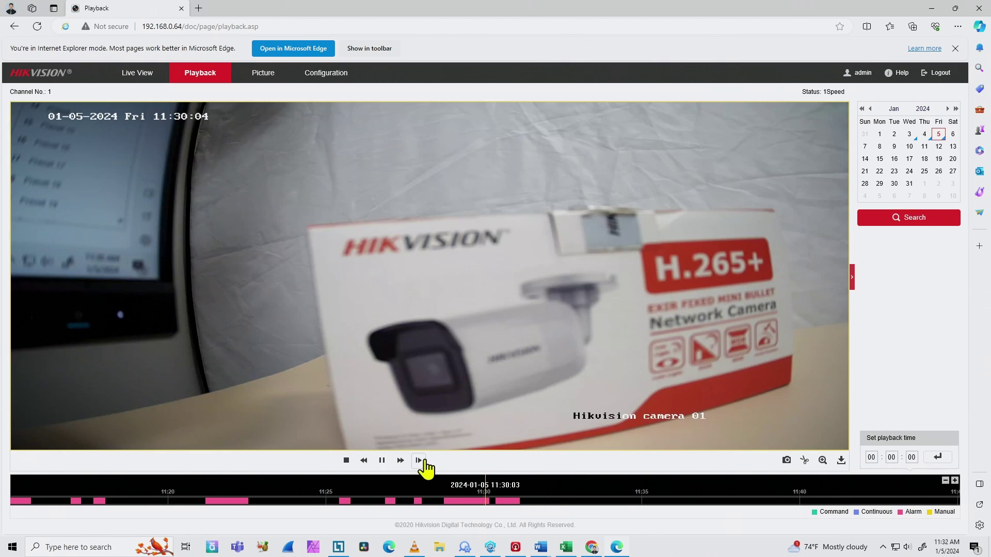
click(402, 462)
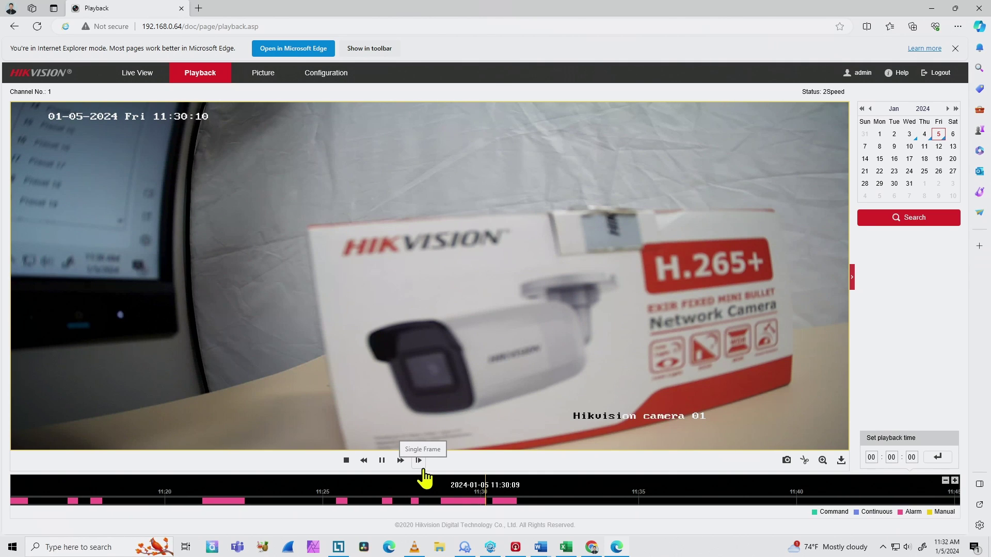
drag(533, 498, 570, 504)
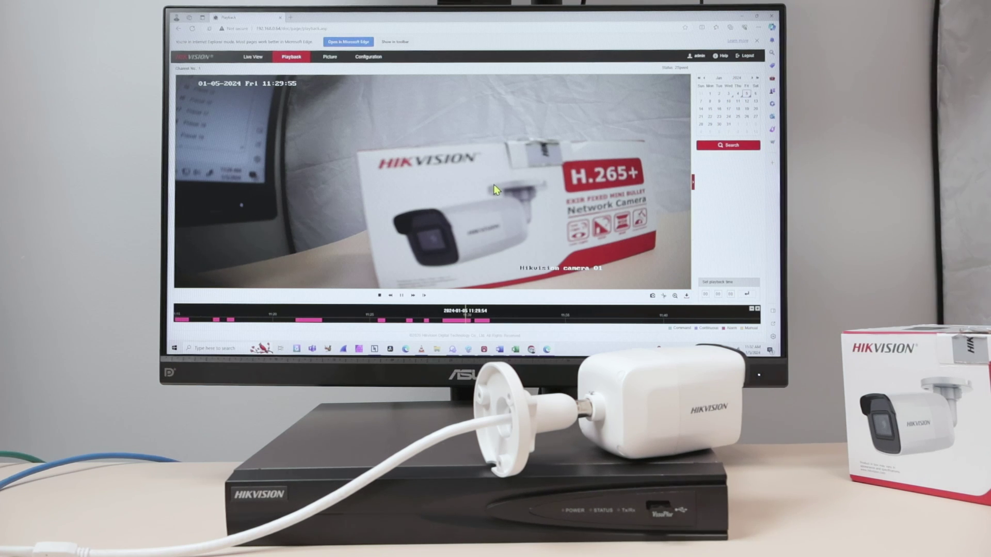
In Chrome, open Configuration > Event > Basic Event > Motion Detection
click(592, 548)
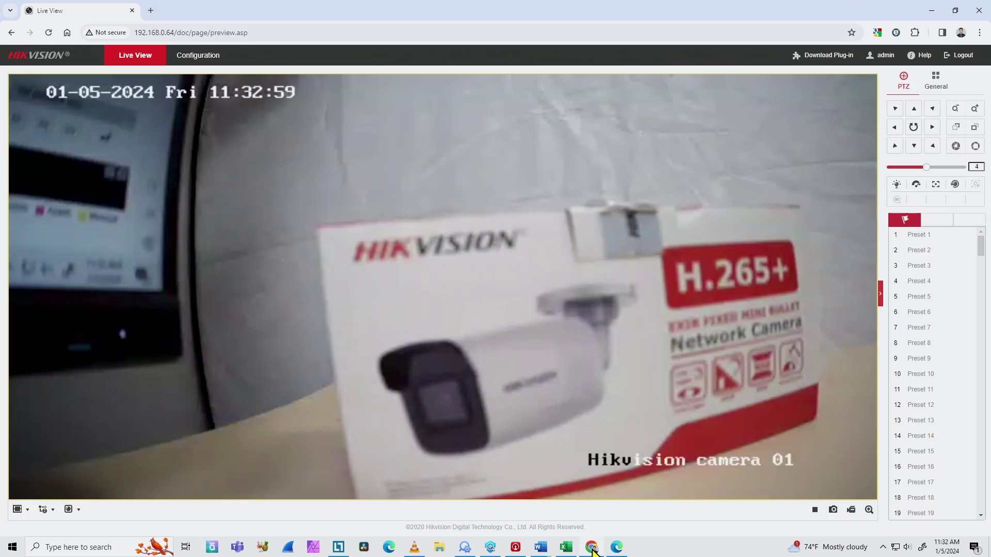
click(189, 61)
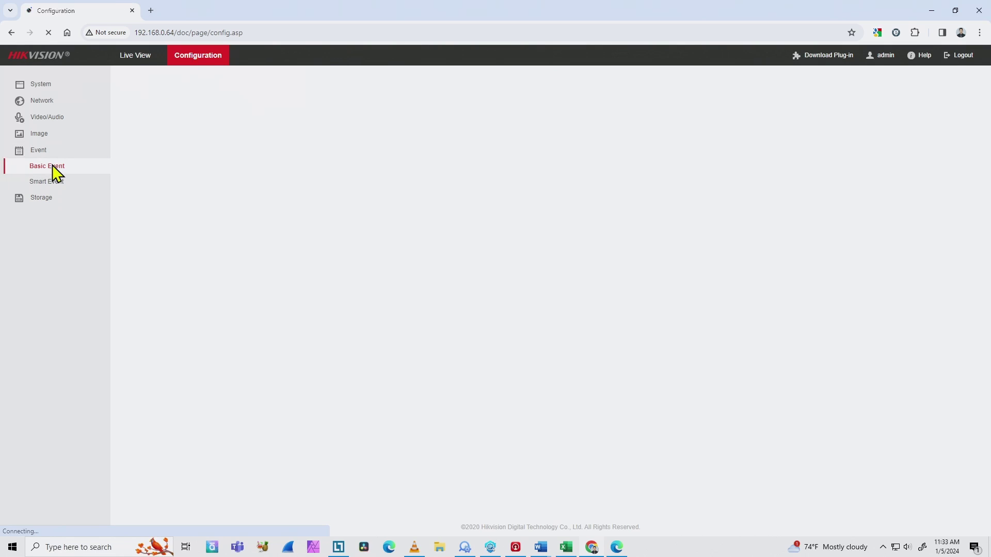
click(53, 170)
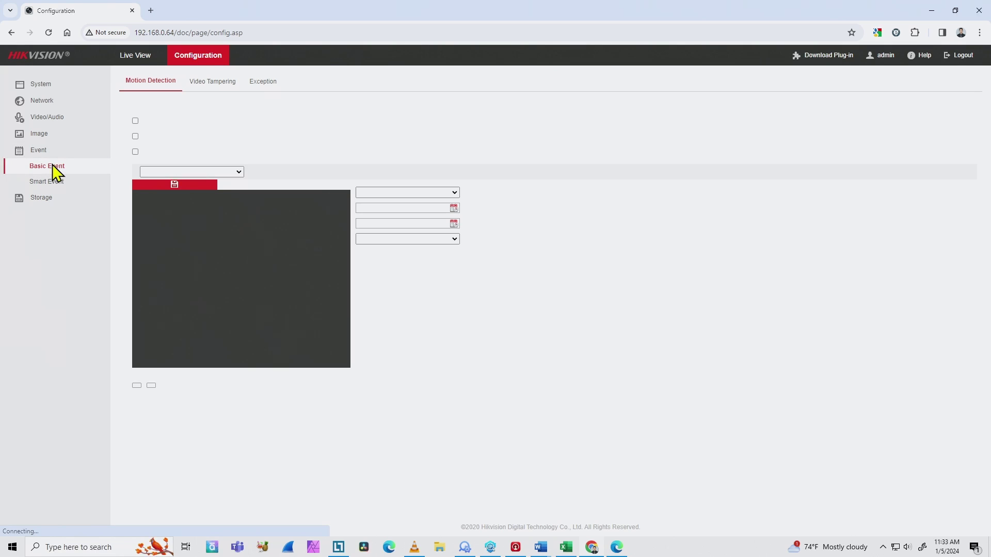
click(148, 82)
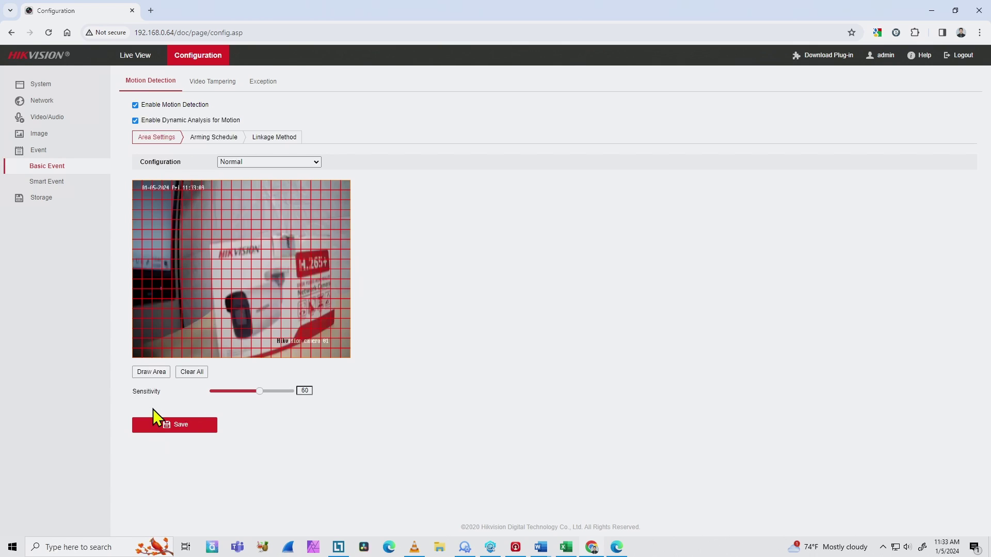
Check the arming schedule, linkage and event recording schedule, then return to Live View
click(213, 139)
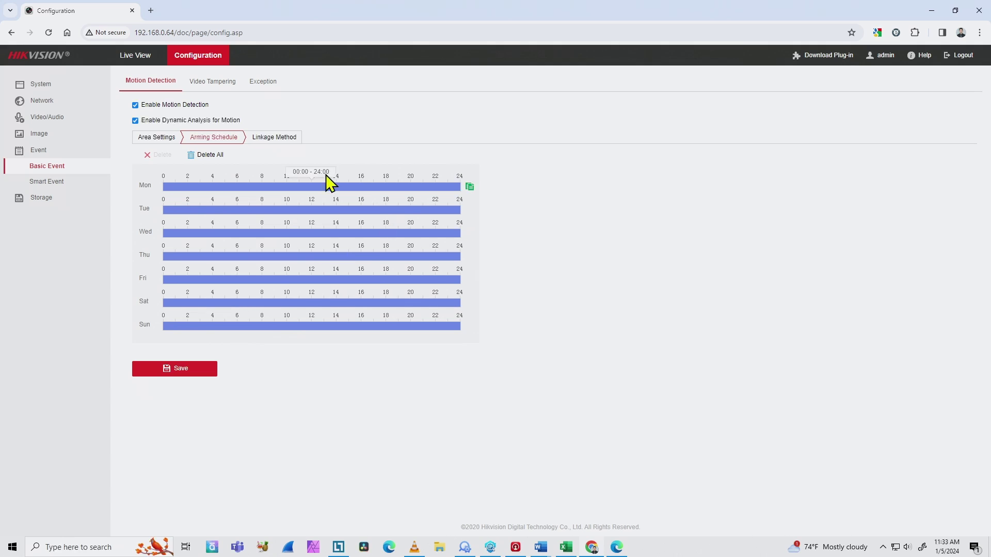
click(273, 138)
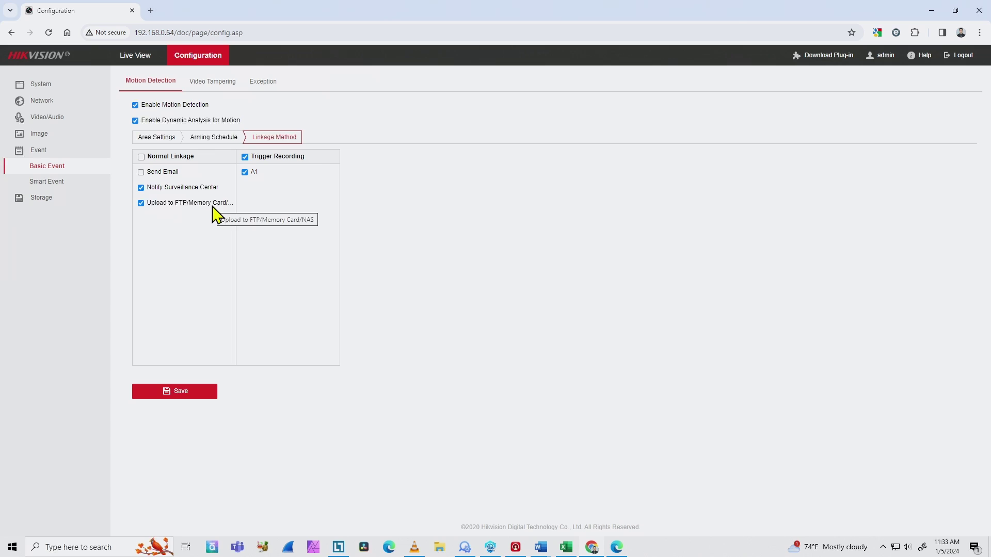
click(28, 201)
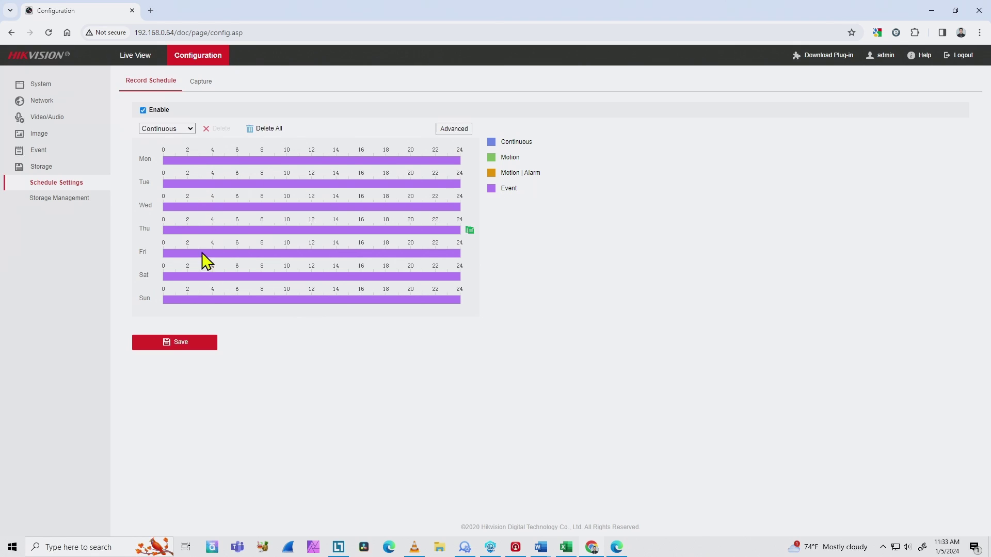
click(133, 62)
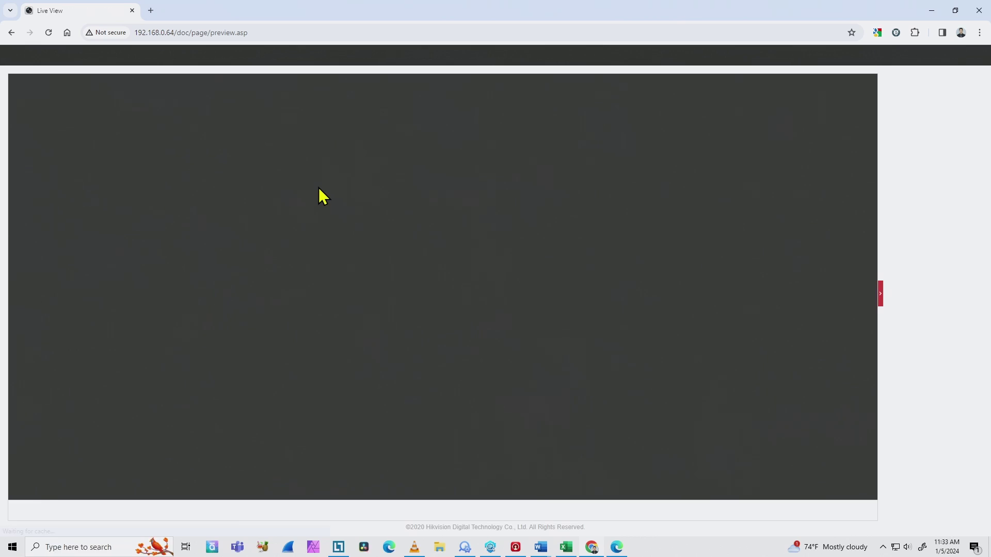